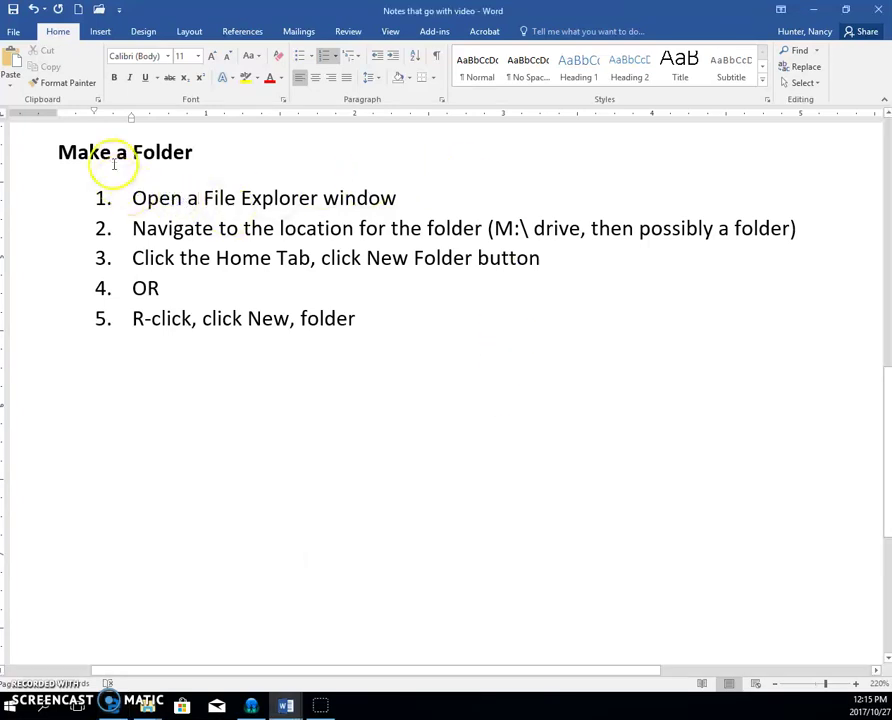
Highlight the text of step 1 in the Make a Folder notes in Word.
left_click_drag(131, 198, 349, 206)
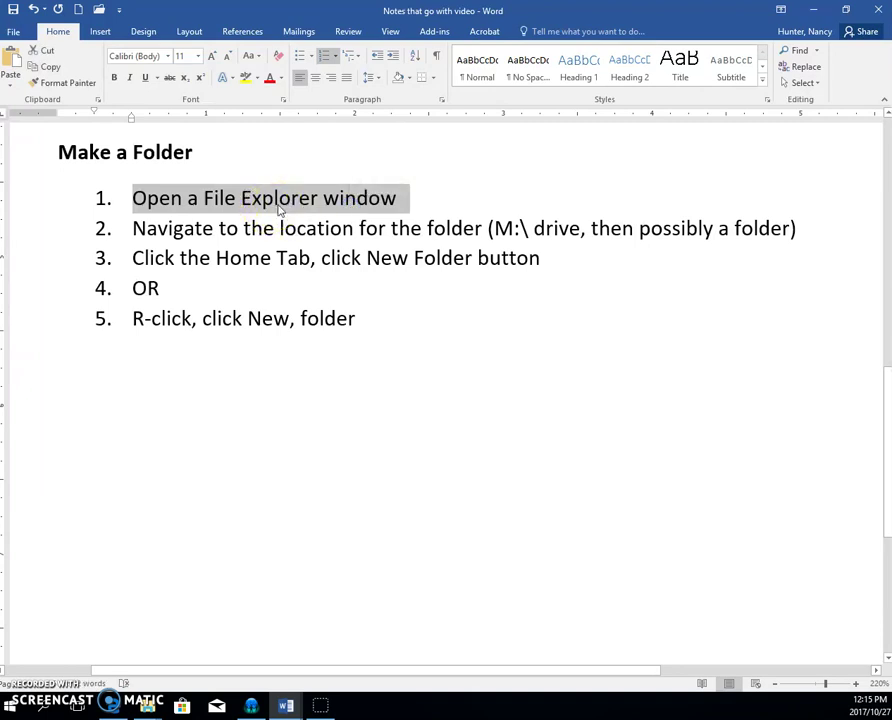
Search the Start menu for 'file' and launch File Explorer from Best match.
left_click(14, 706)
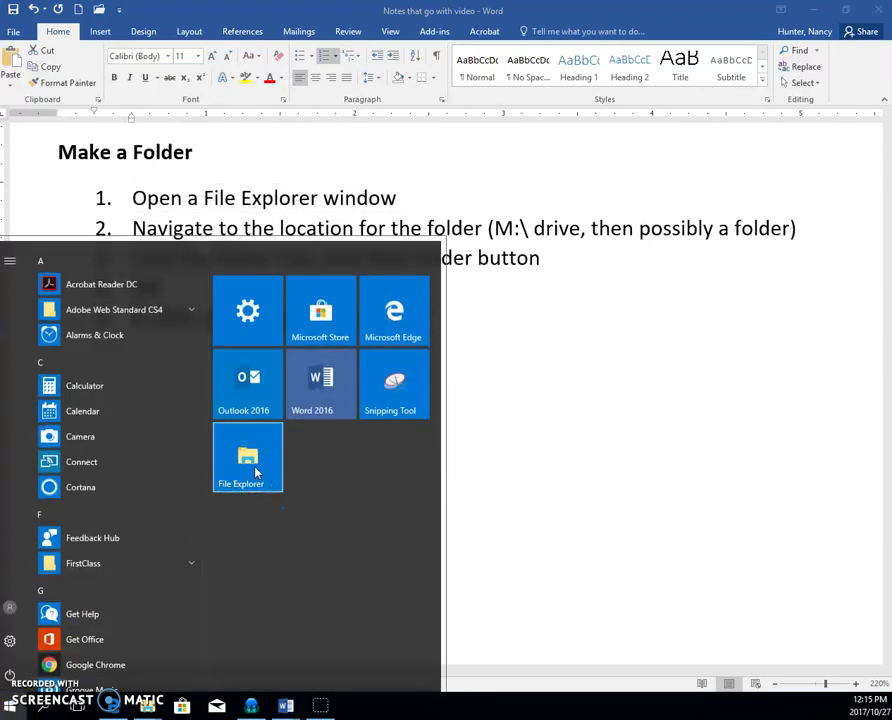
left_click(248, 522)
type("file")
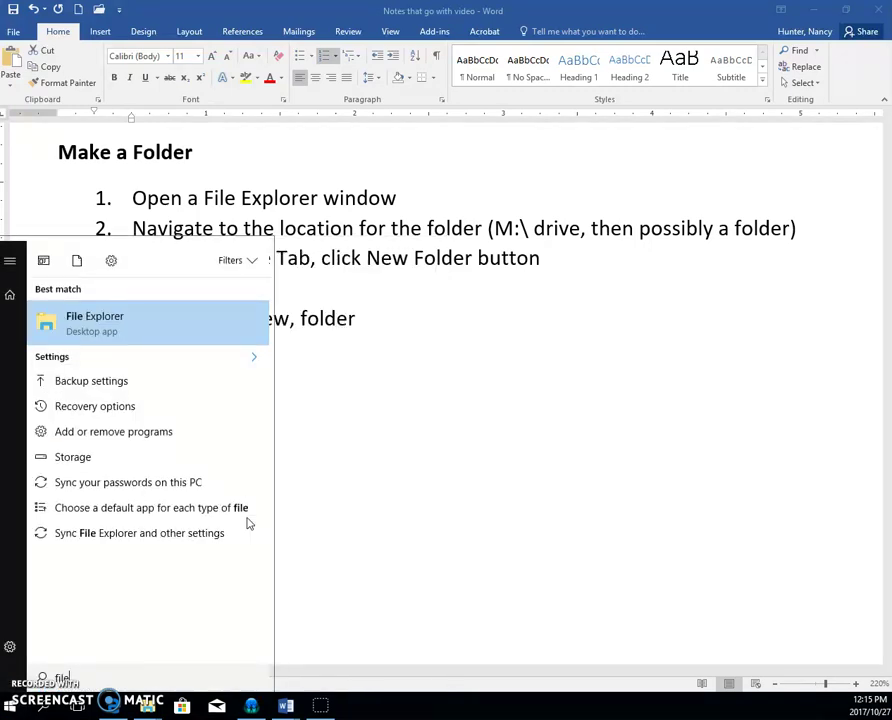
left_click(125, 331)
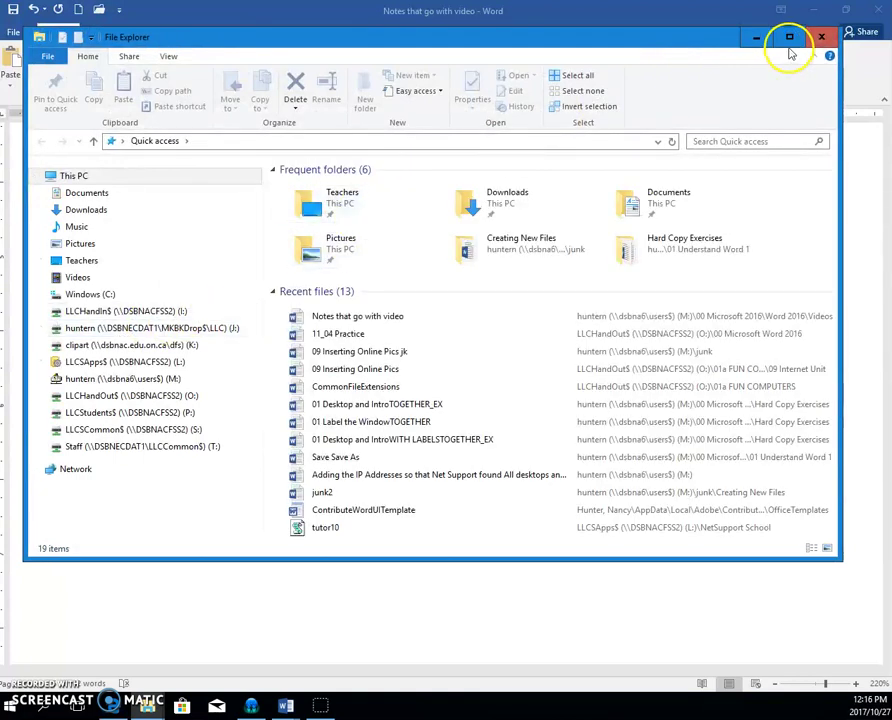
Make the Explorer window taller, open the junk folder on the M: drive, and collapse the ribbon.
left_click_drag(733, 560, 731, 634)
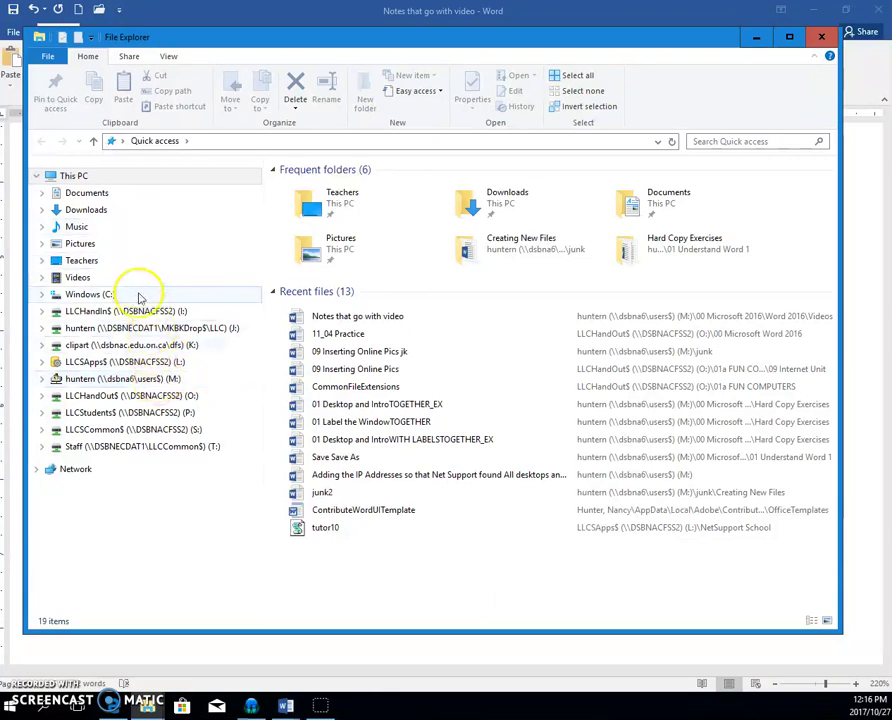
left_click(161, 383)
scroll(320, 368, "down", 3)
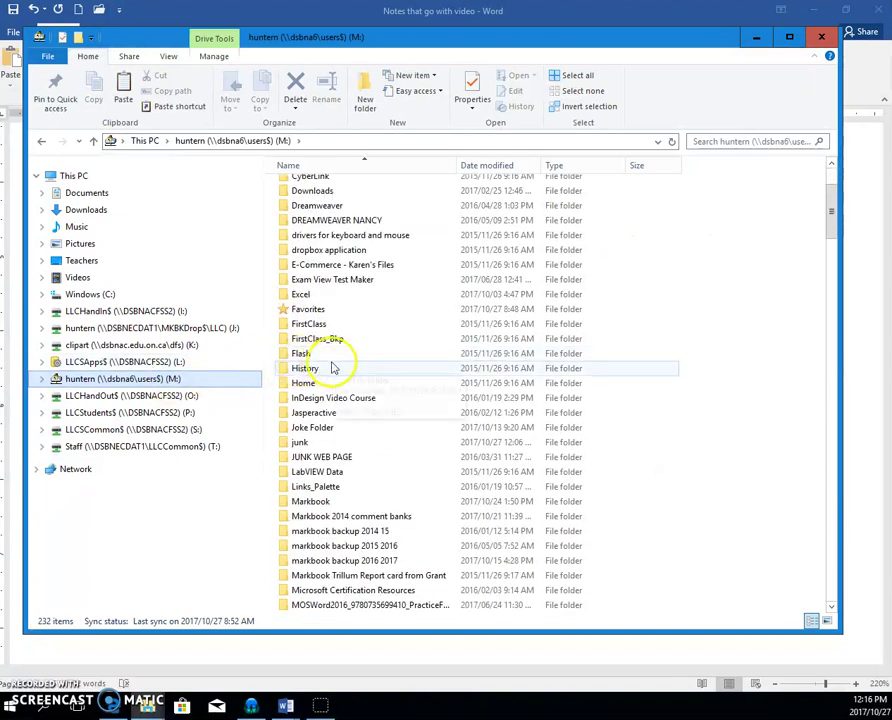
double_click(297, 443)
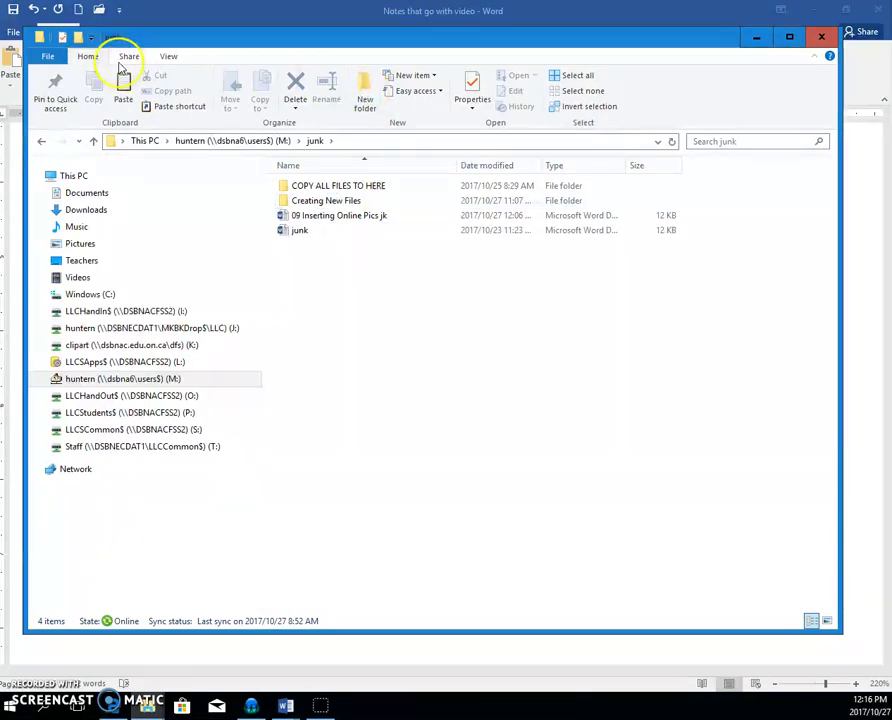
left_click(814, 57)
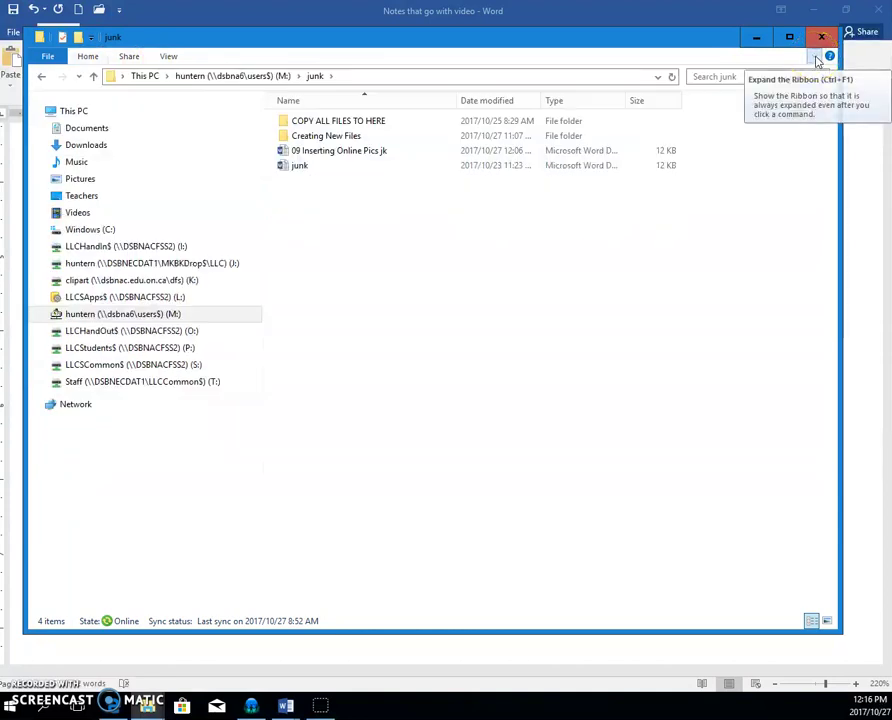
Add a new folder named 'Memos' inside junk and open it.
left_click(816, 60)
left_click(366, 97)
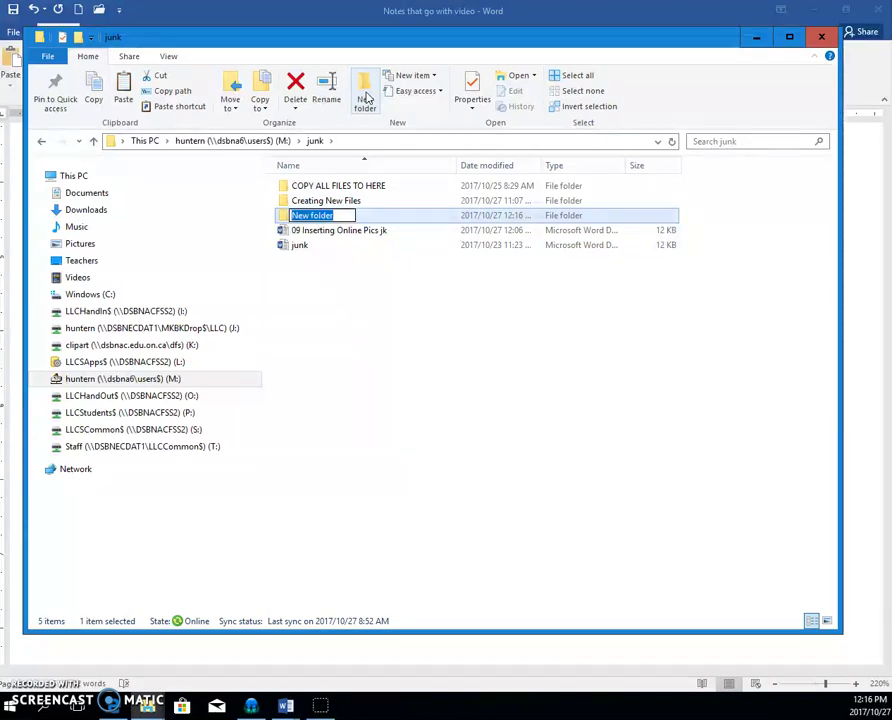
type("Memos")
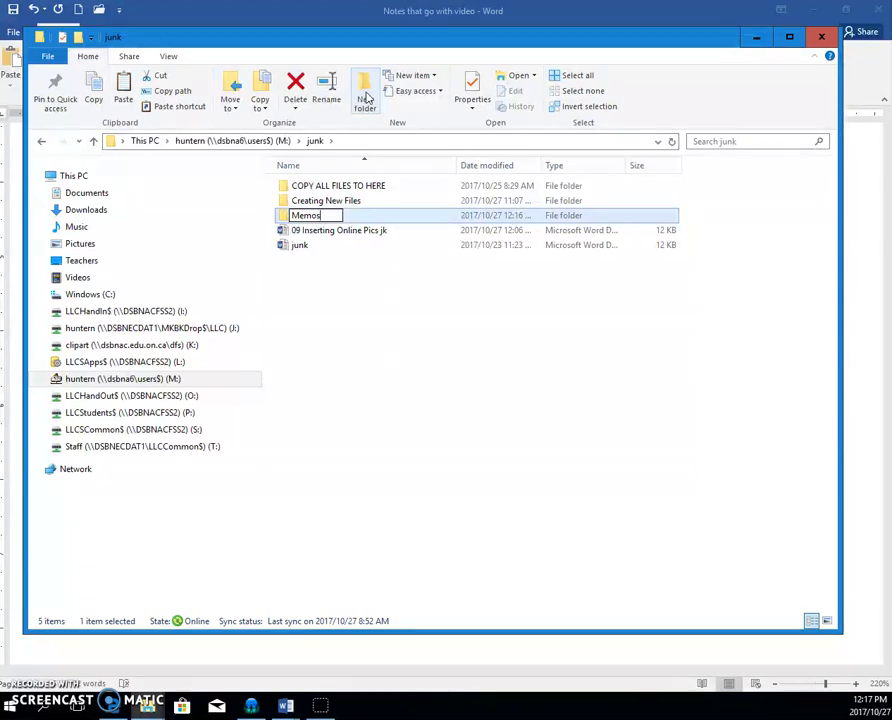
key("Return")
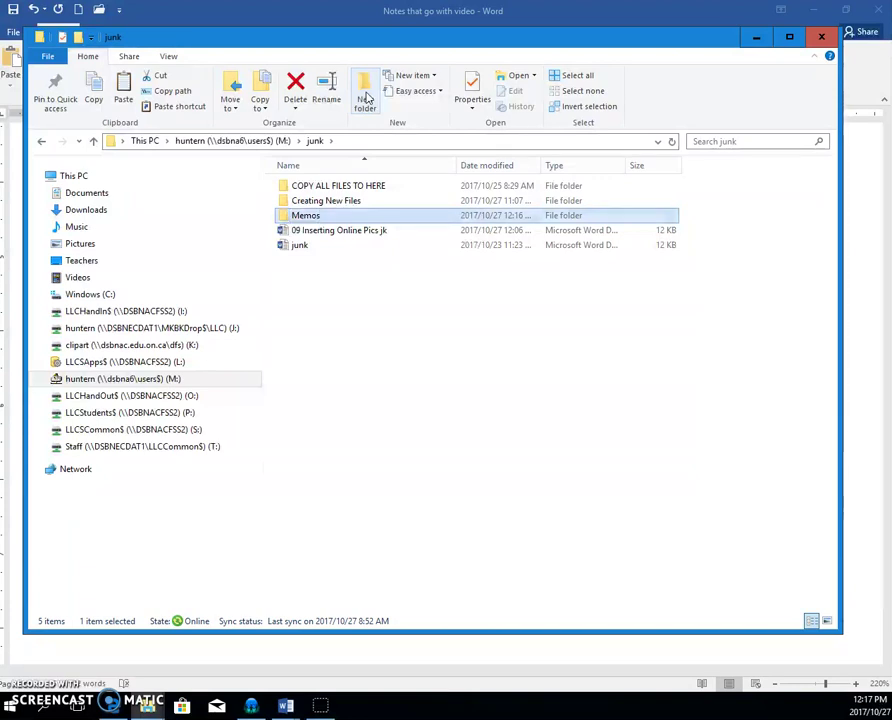
left_click(309, 222)
In Memos, create a subfolder named 'Human Resource'.
double_click(310, 222)
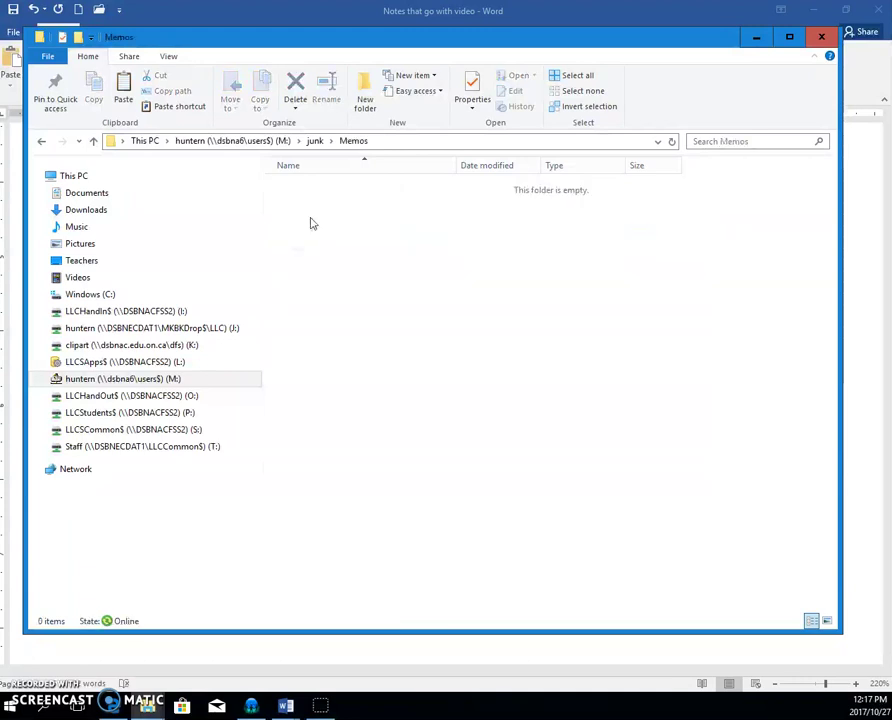
left_click(355, 145)
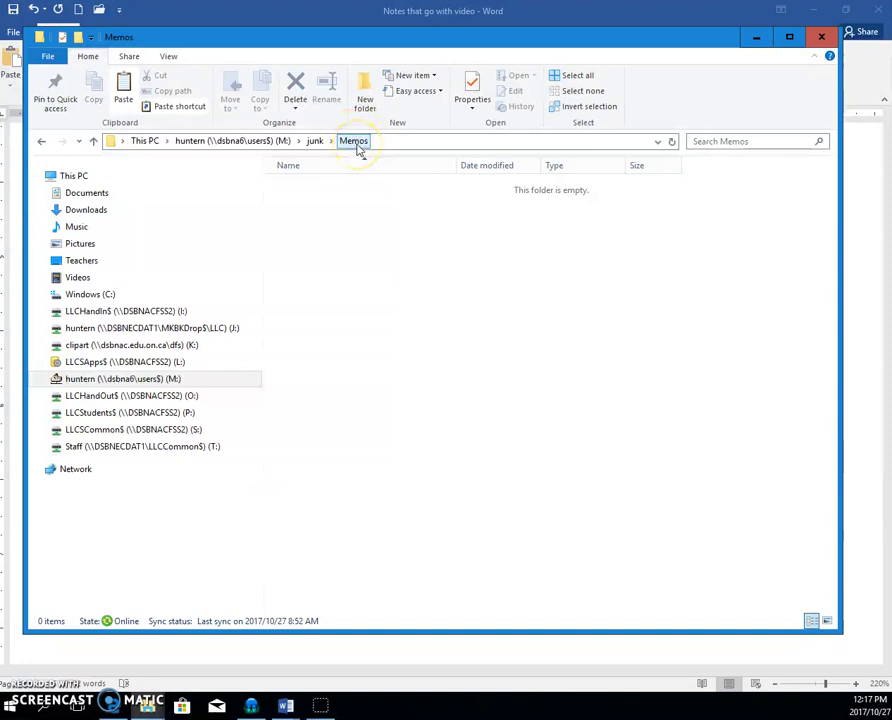
left_click(324, 230)
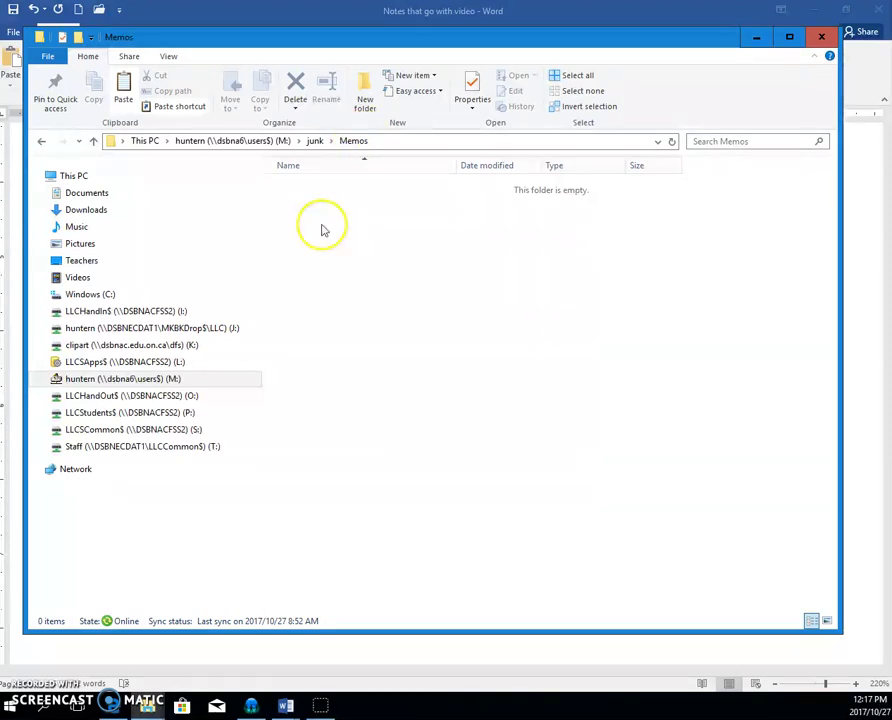
right_click(322, 232)
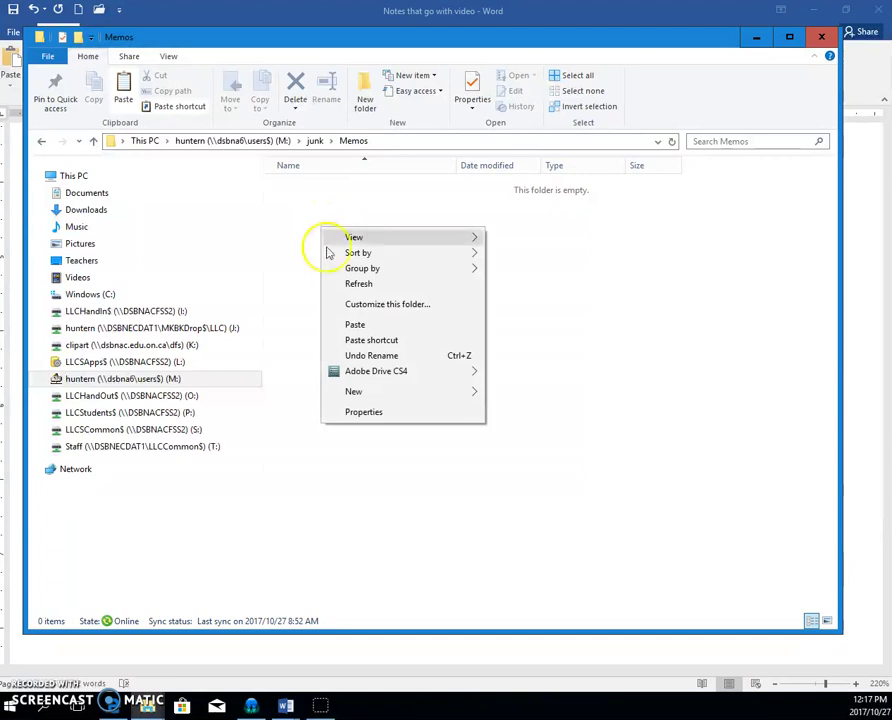
mouse_move(363, 395)
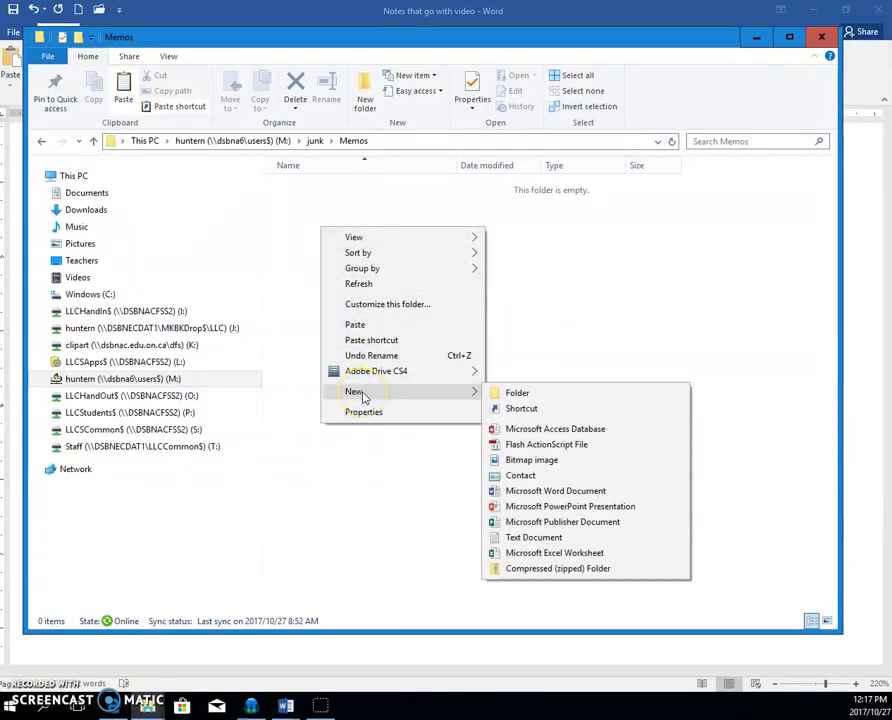
left_click(517, 393)
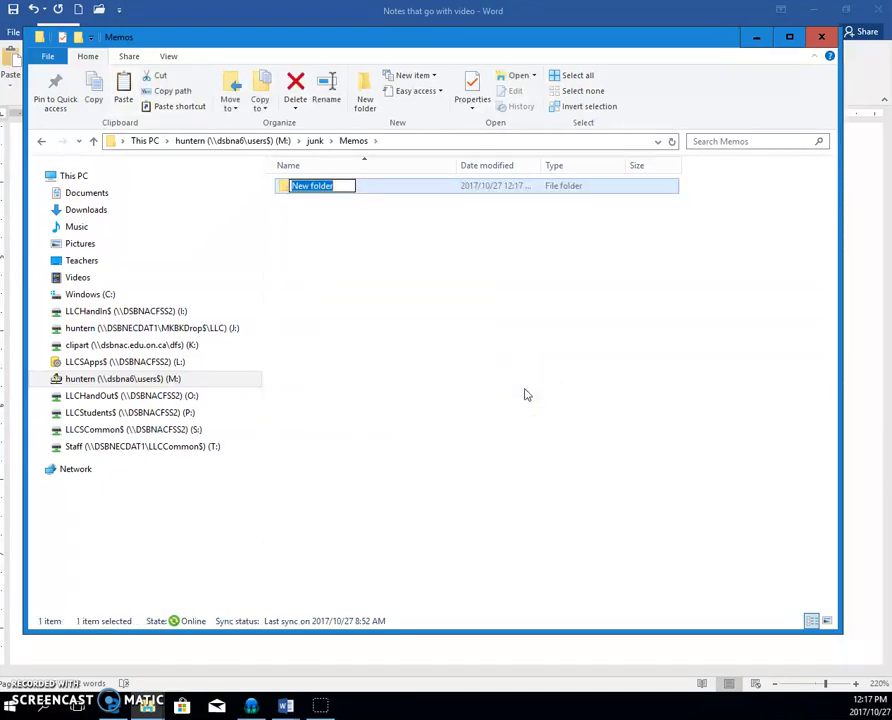
type("Human")
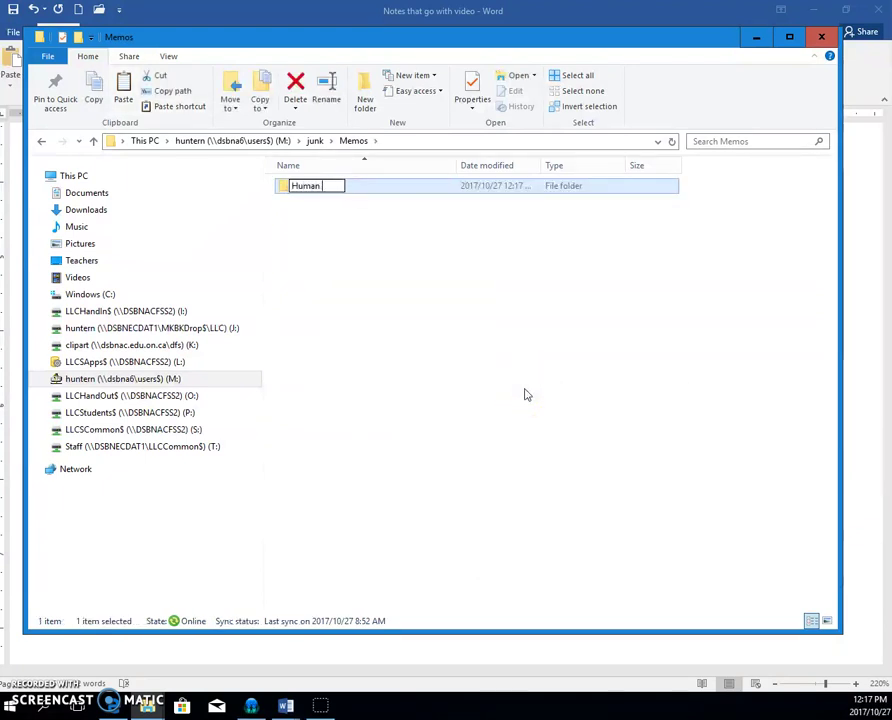
type(" Resource")
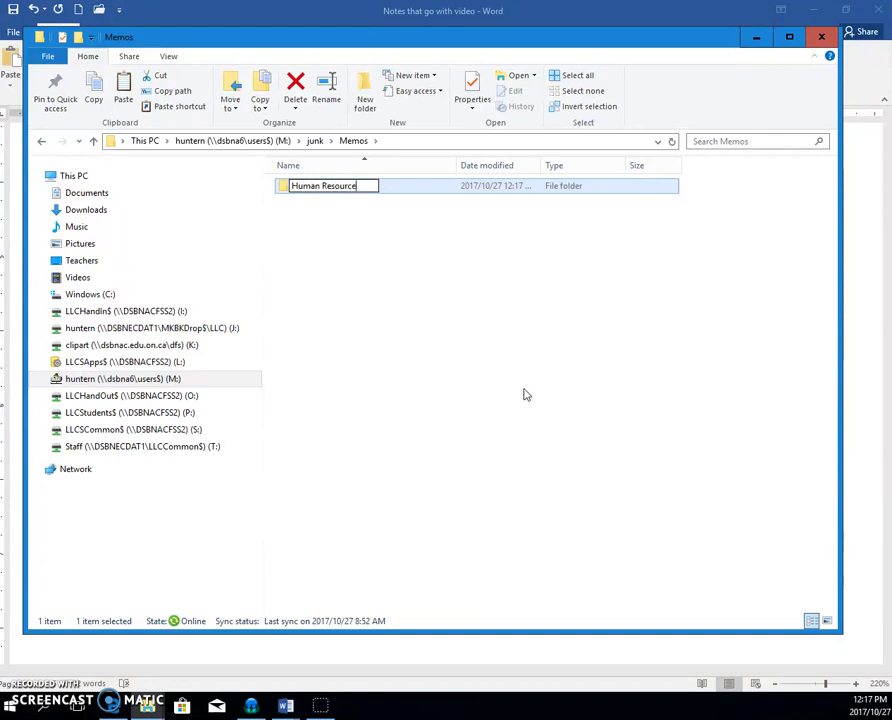
key("Return")
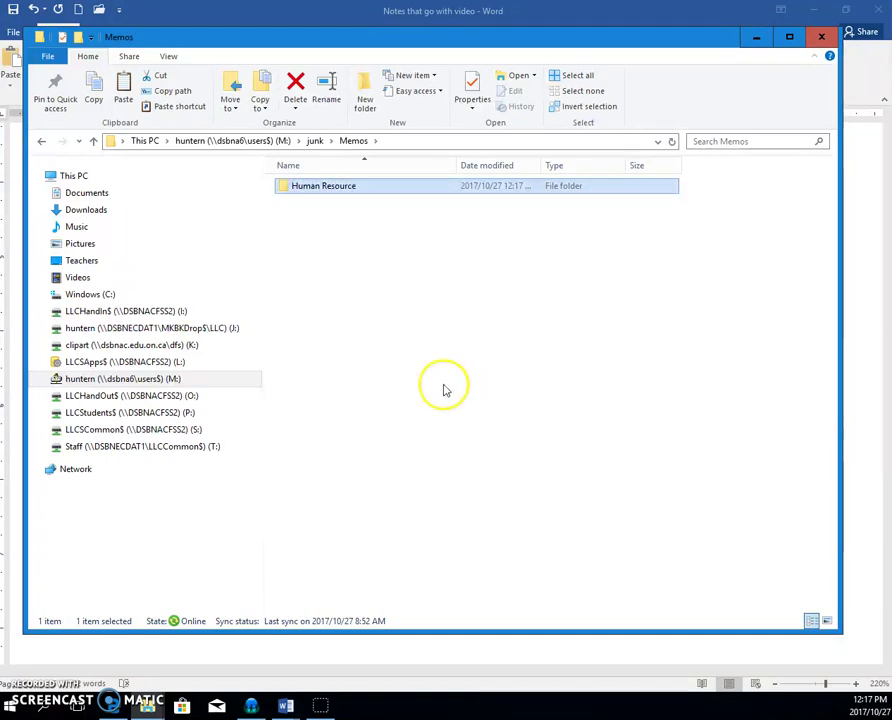
Create a second subfolder in Memos named 'Accounting'.
right_click(404, 355)
mouse_move(452, 516)
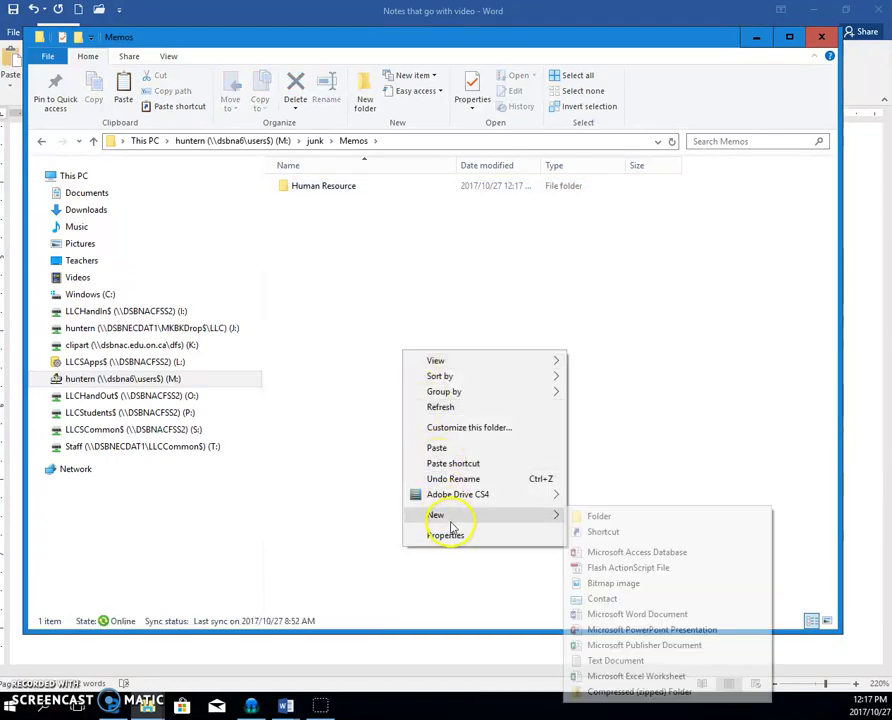
left_click(599, 518)
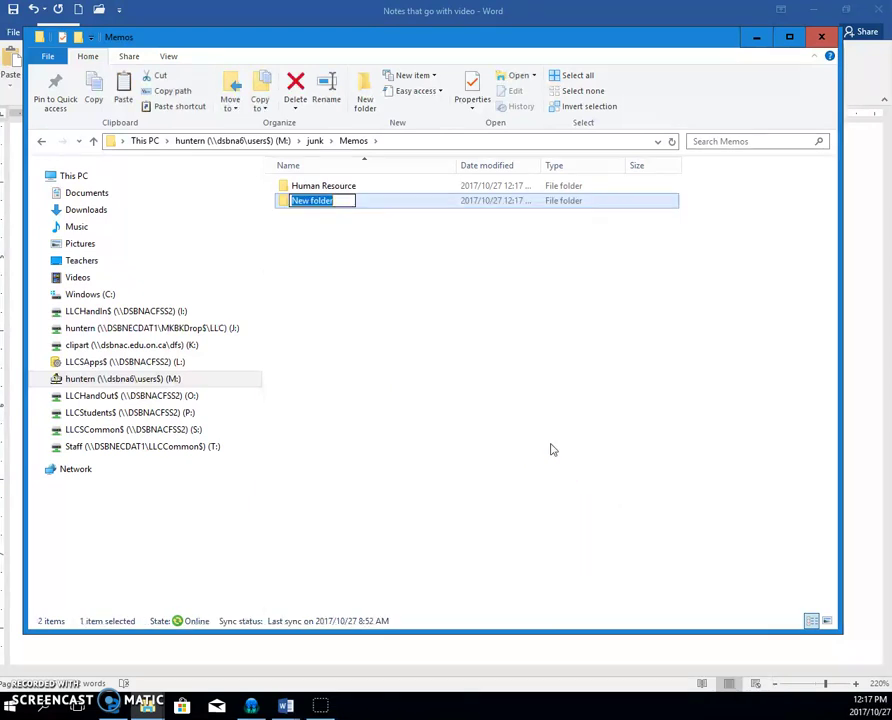
type("Accounting")
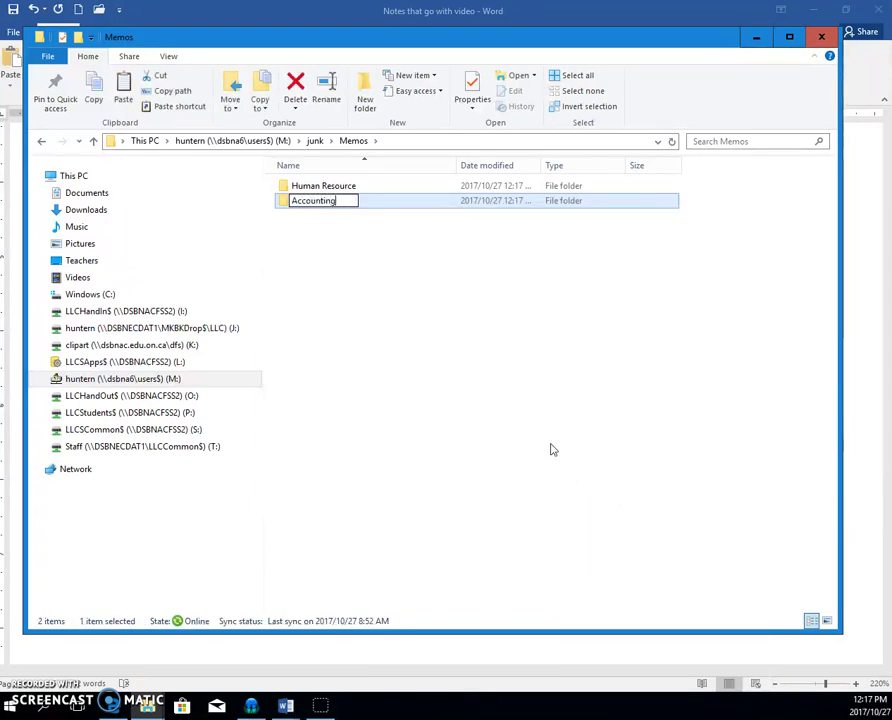
key("Return")
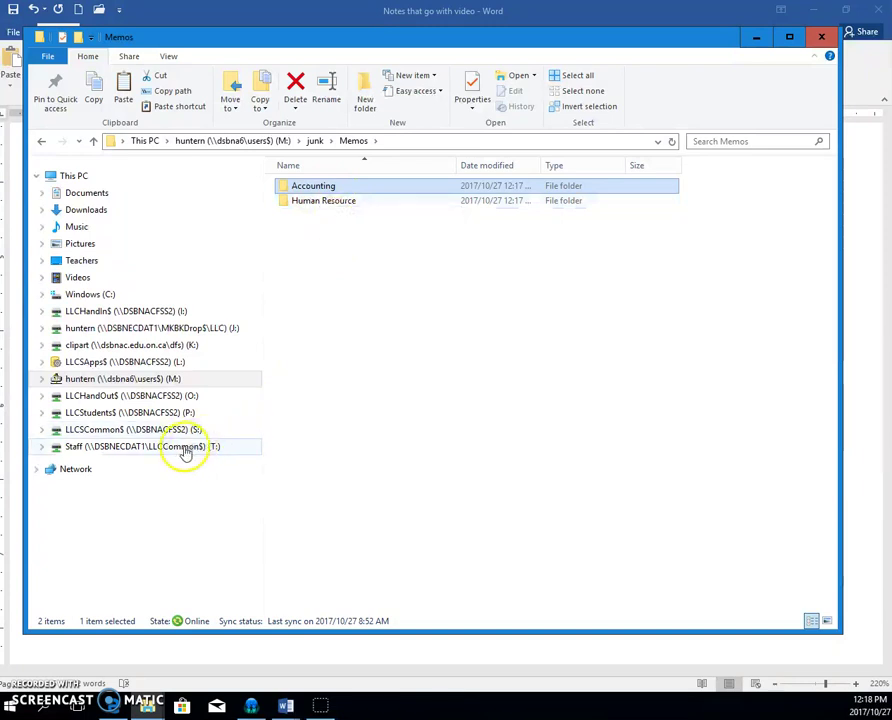
left_click(200, 414)
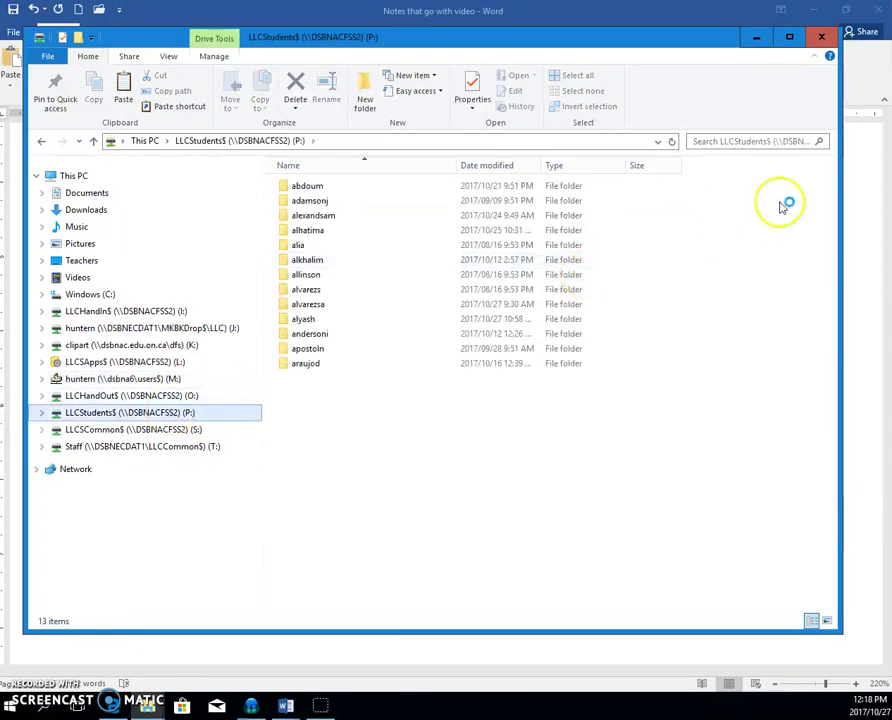
left_click(709, 142)
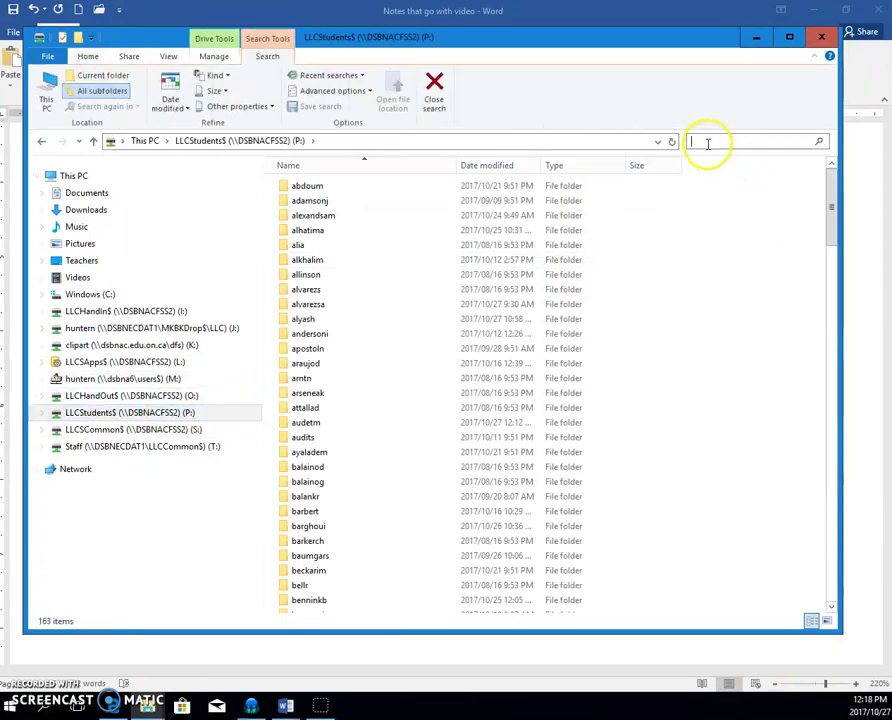
type("ditt")
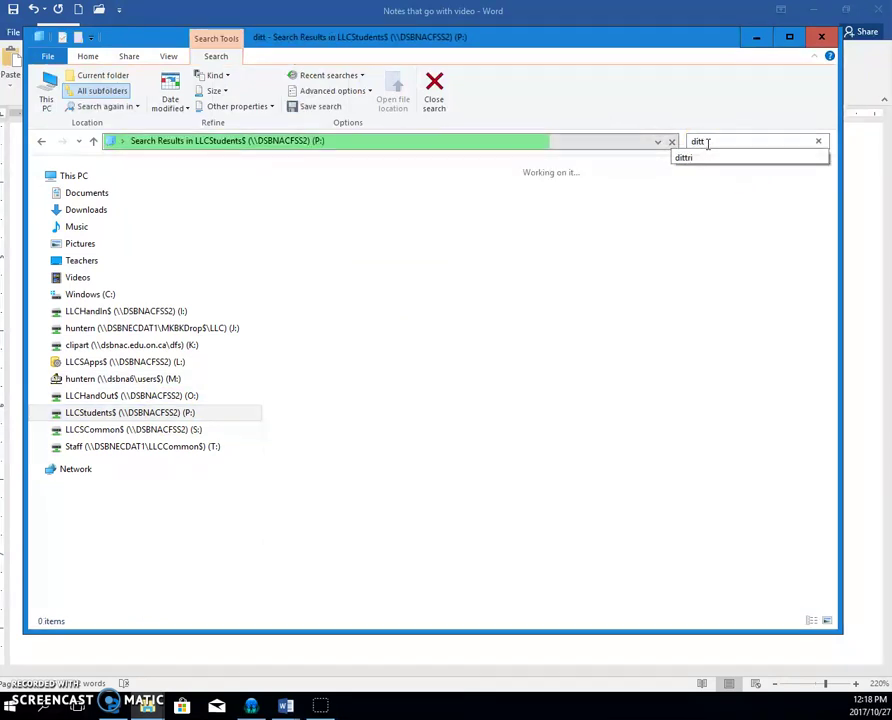
left_click(330, 188)
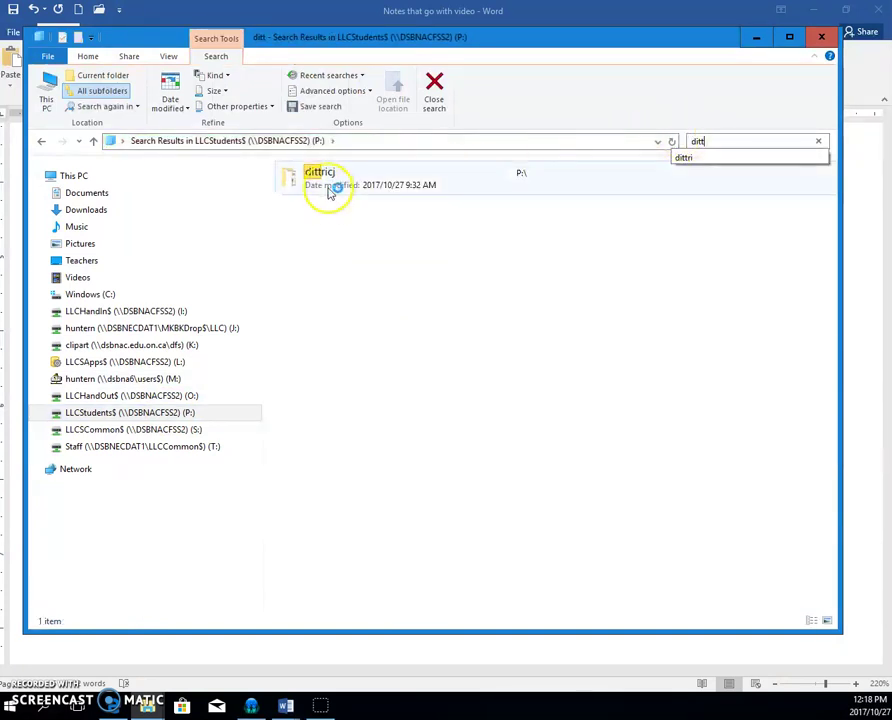
double_click(330, 190)
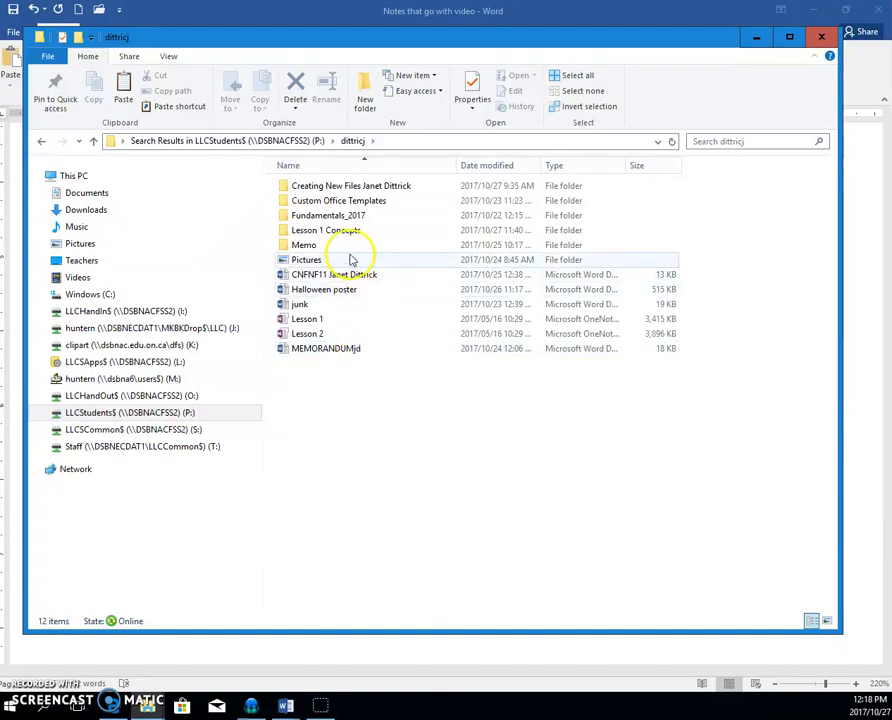
double_click(335, 190)
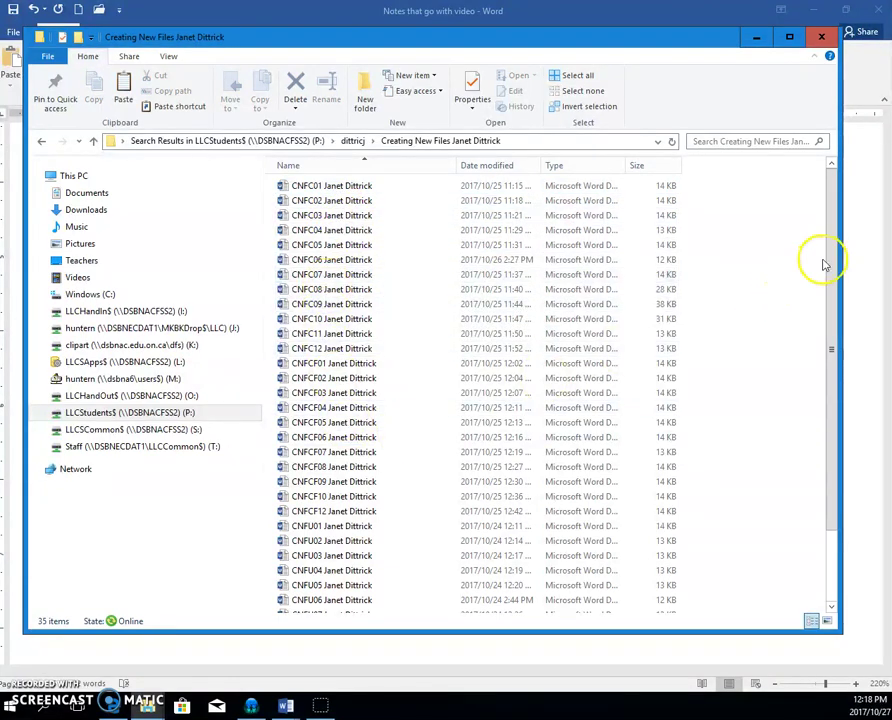
left_click_drag(836, 273, 832, 372)
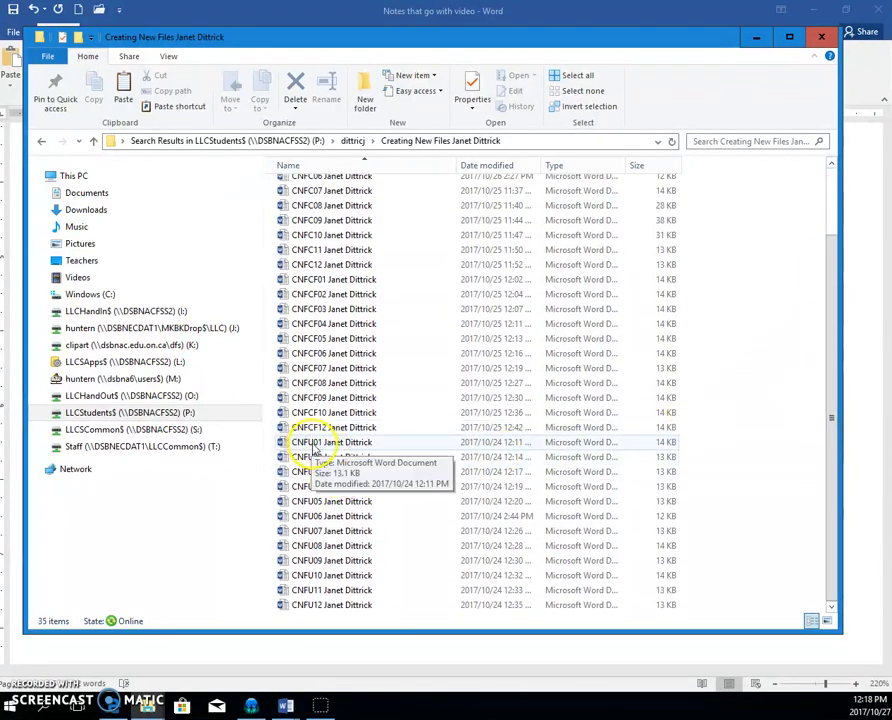
left_click(316, 450)
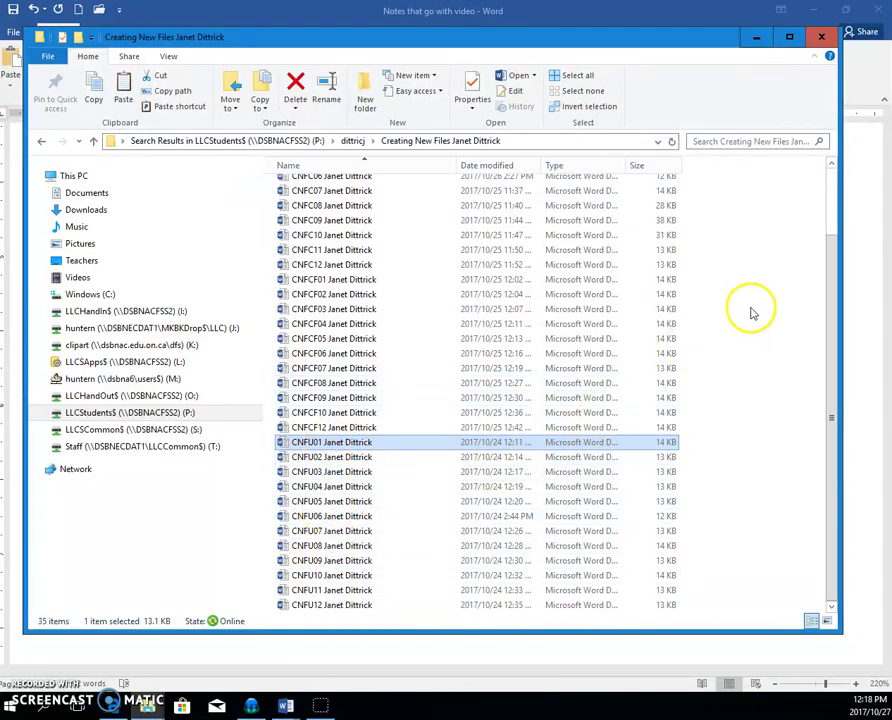
Maximize the window and create a new folder named 'Underline files'.
left_click(789, 37)
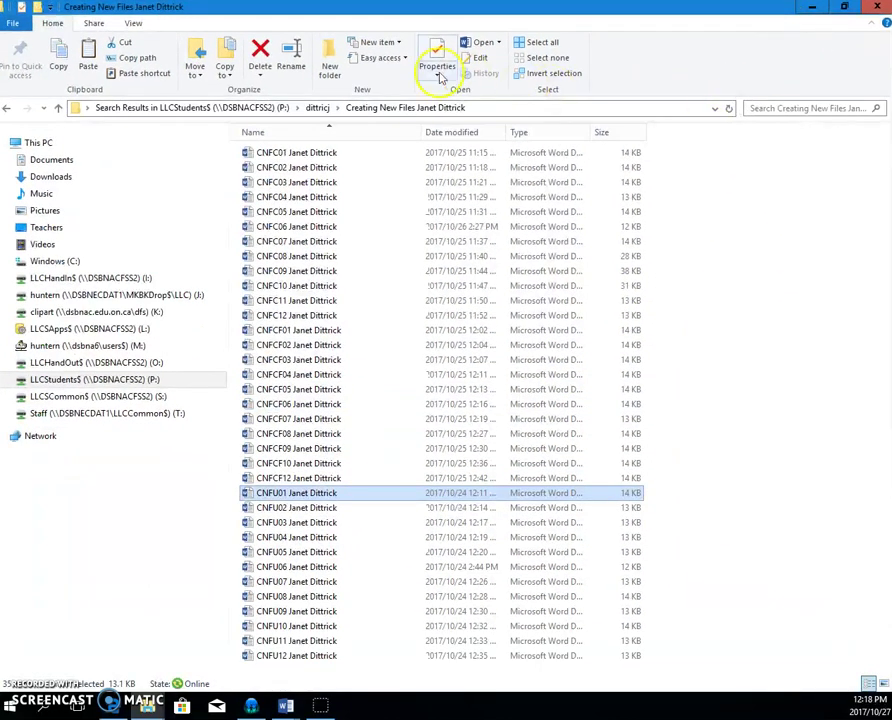
left_click(331, 67)
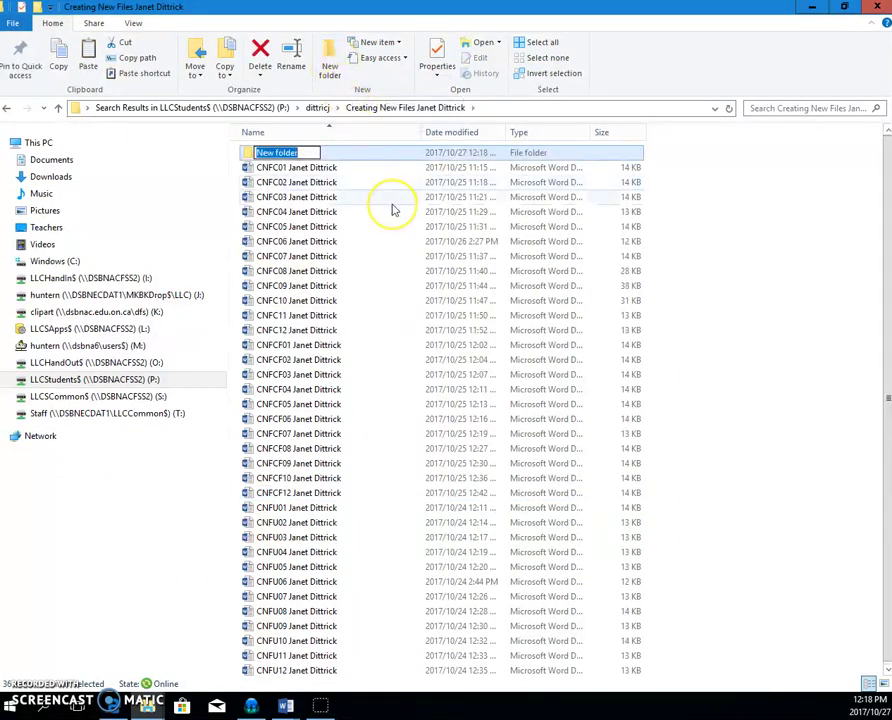
type("Underln")
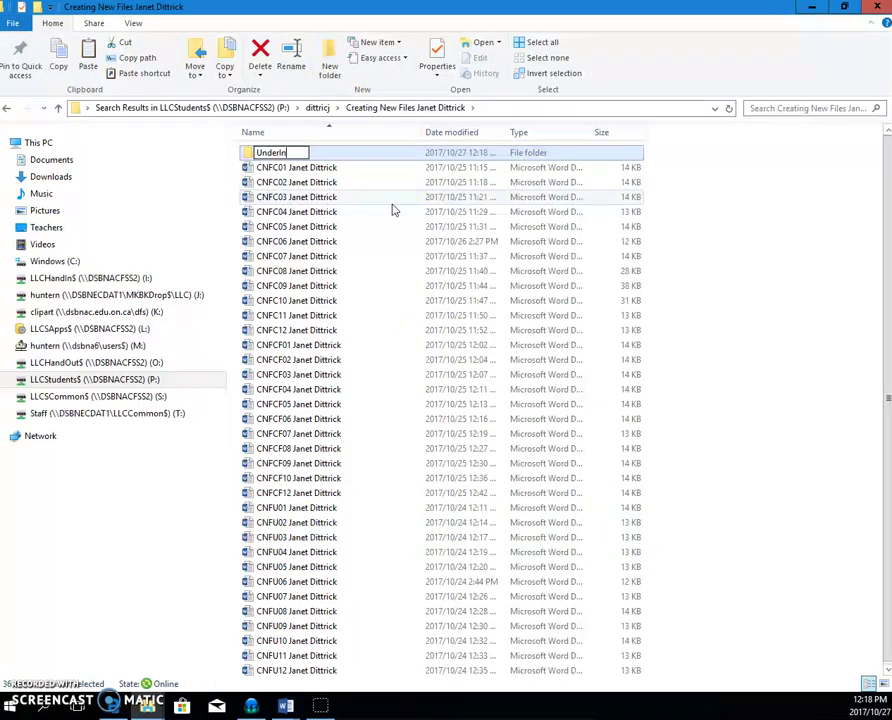
key("BackSpace")
key("BackSpace")
type("line")
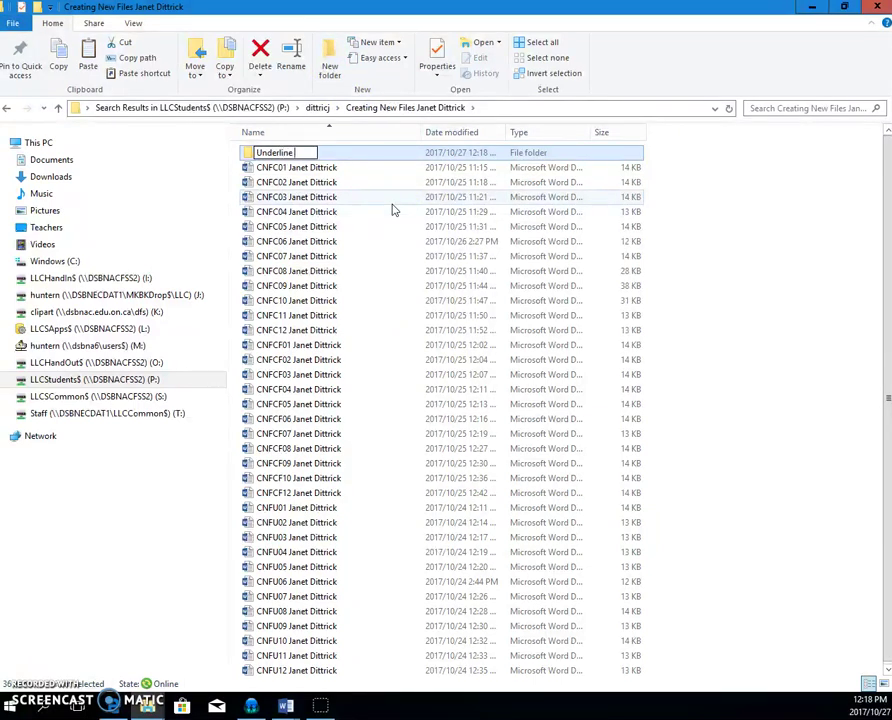
type(" files")
key("Return")
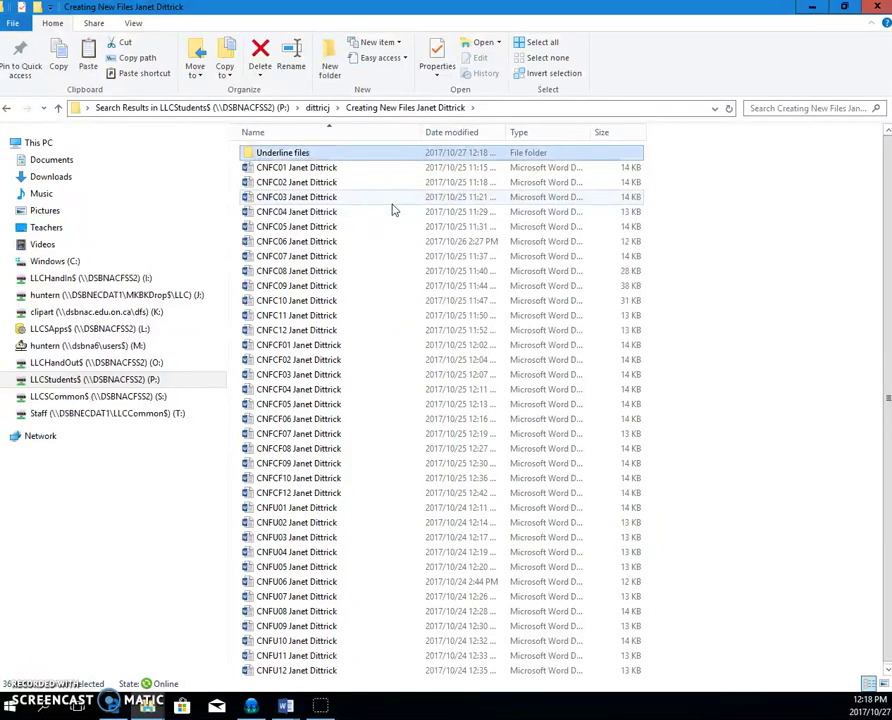
Move documents CNFU01 through CNFU12 into the Underline files folder.
scroll(352, 465, "down", 1)
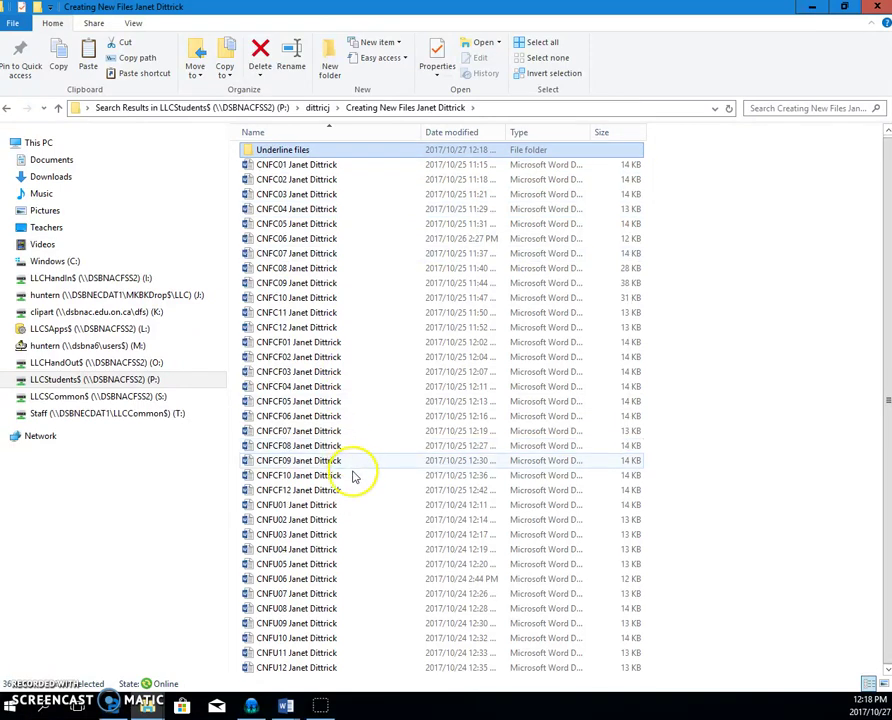
left_click(284, 511)
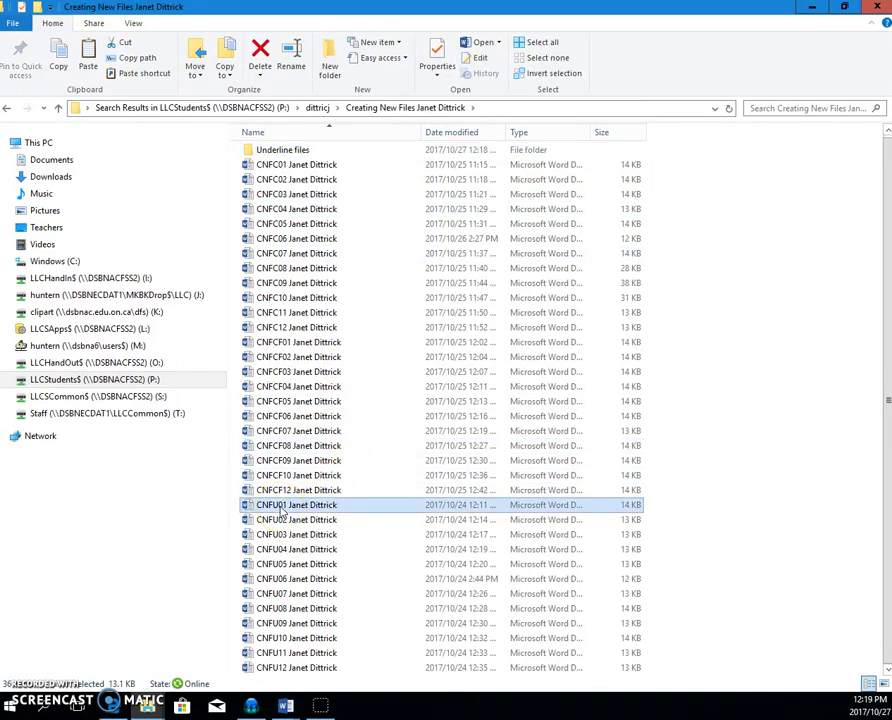
left_click(304, 669, "shift")
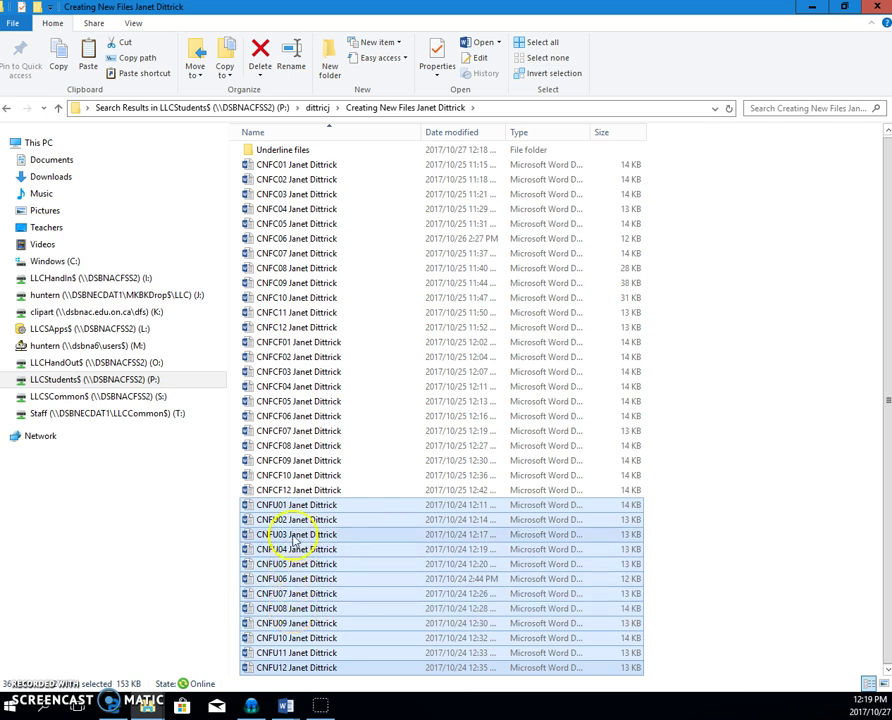
left_click_drag(297, 515, 328, 154)
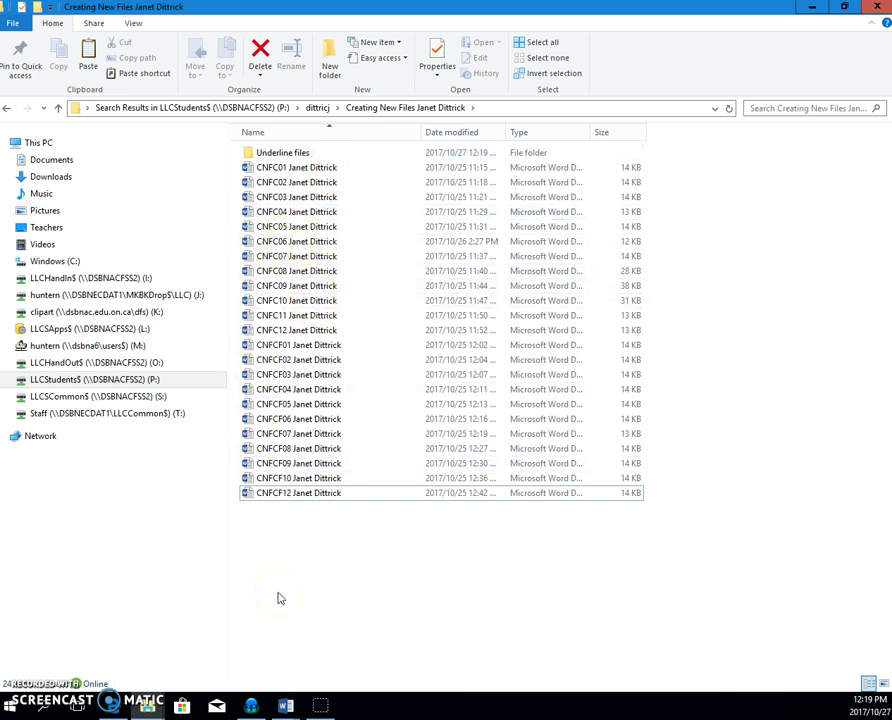
mouse_move(289, 156)
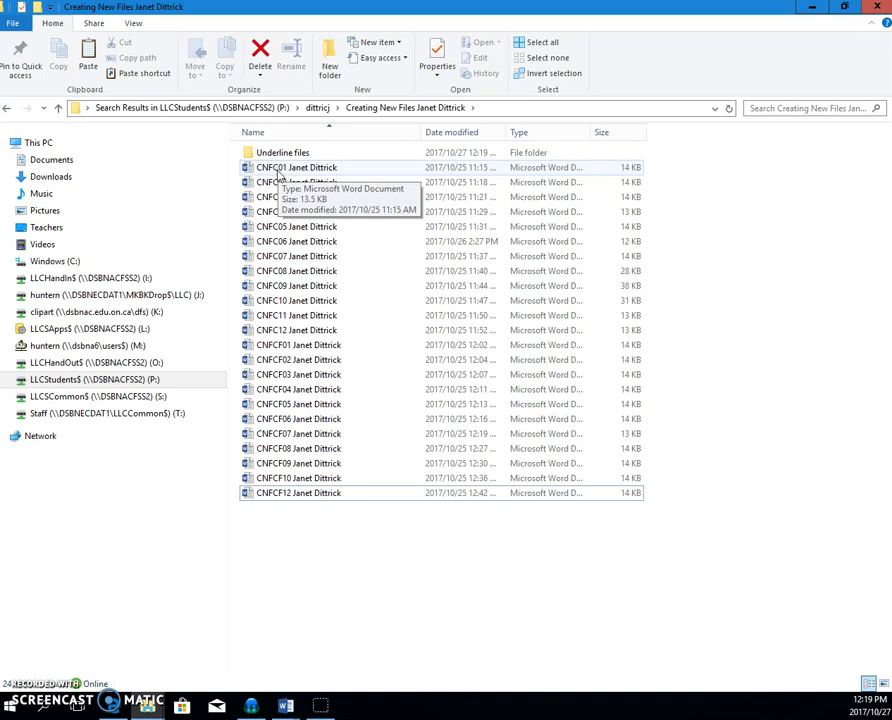
Create a new folder named 'Colour'.
left_click(277, 171)
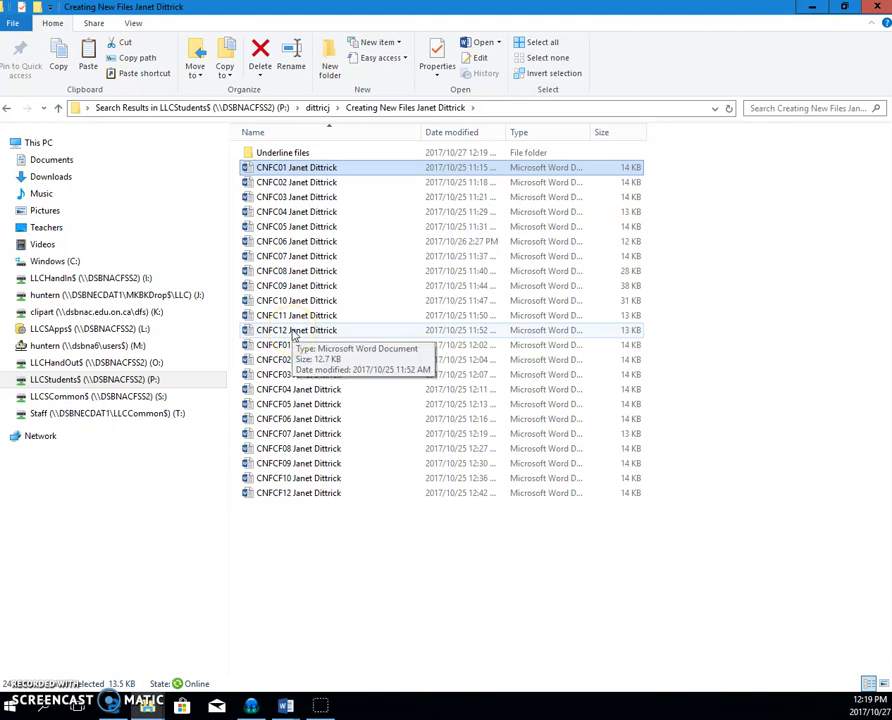
left_click(336, 578)
left_click(328, 70)
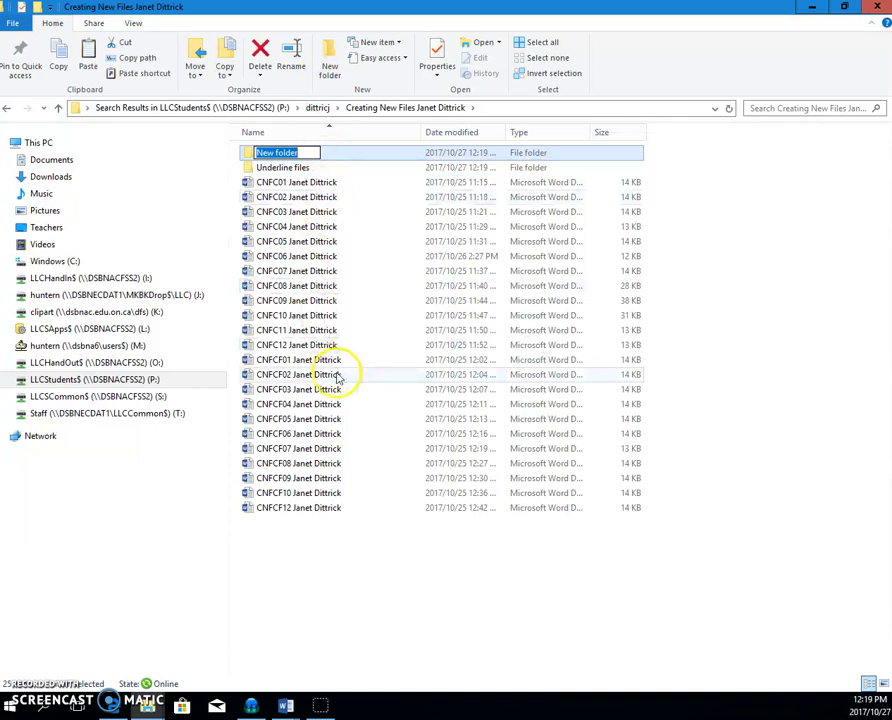
type("Colour")
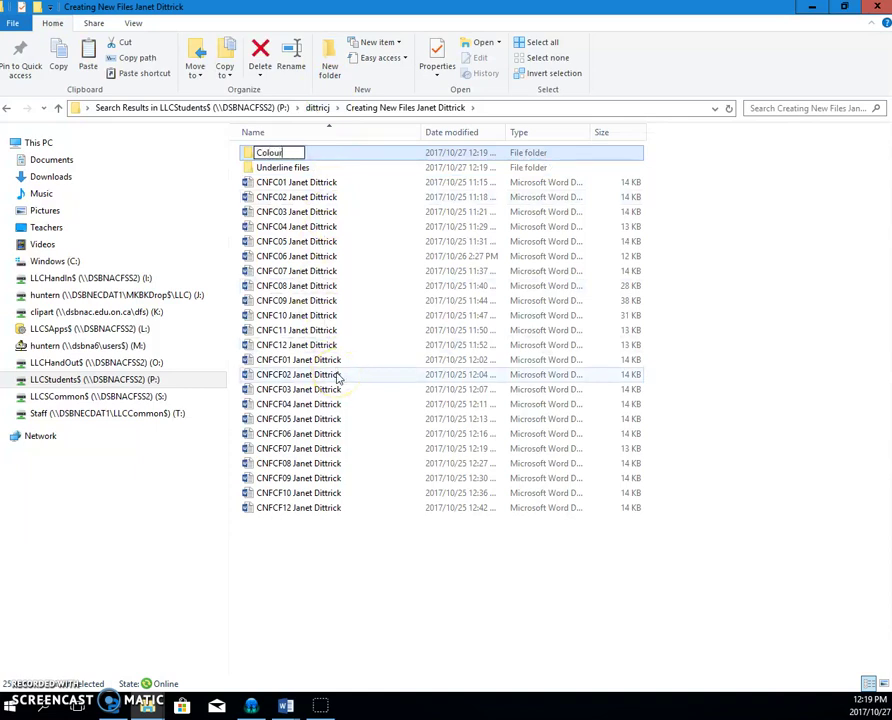
key("Return")
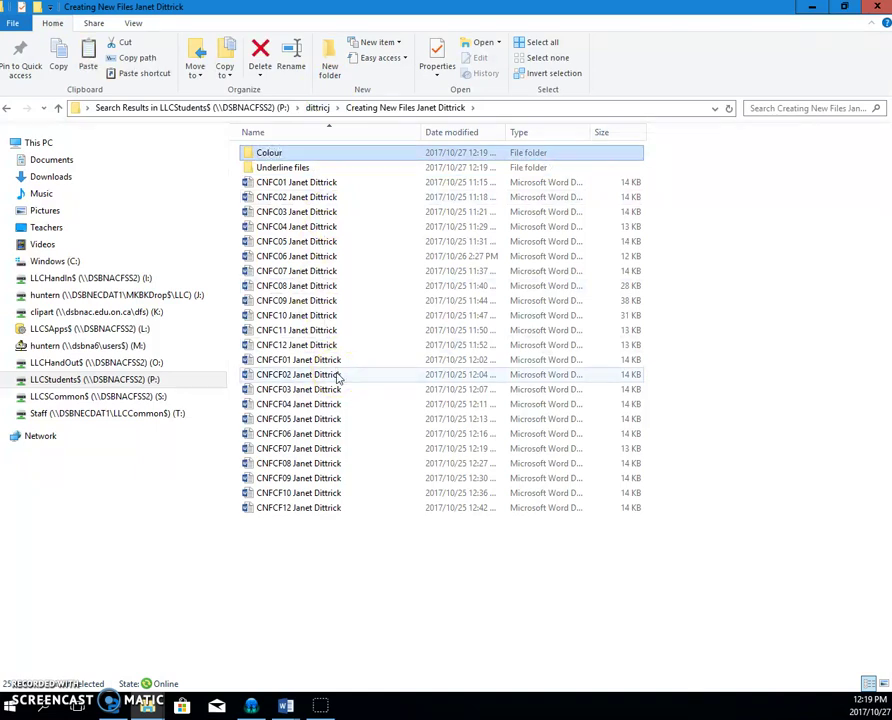
Move documents CNFC01 through CNFC12 into the Colour folder.
left_click(273, 186)
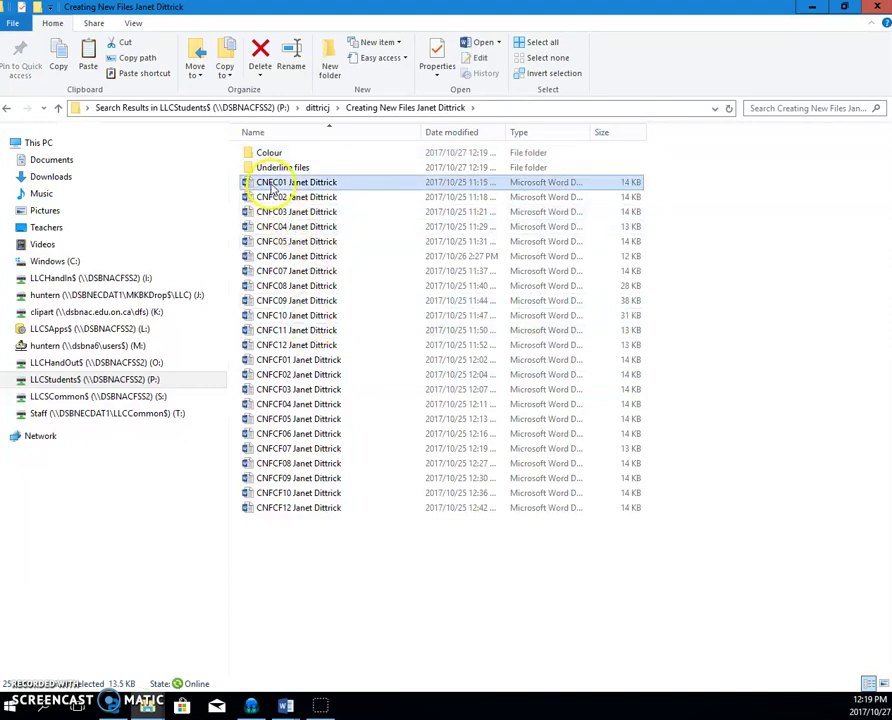
left_click(286, 345, "shift")
left_click_drag(300, 196, 296, 190)
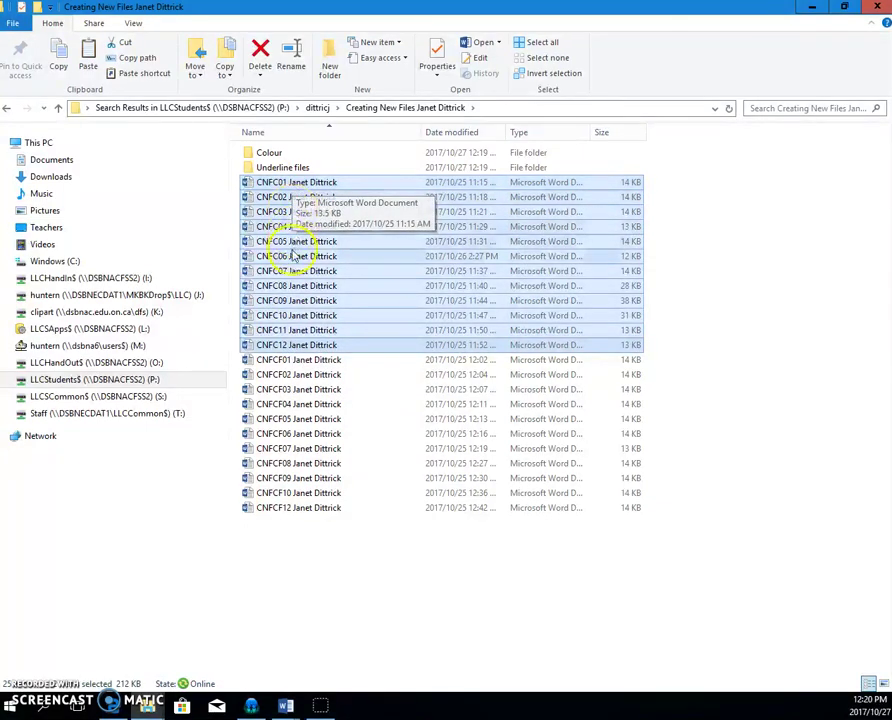
left_click_drag(299, 258, 310, 163)
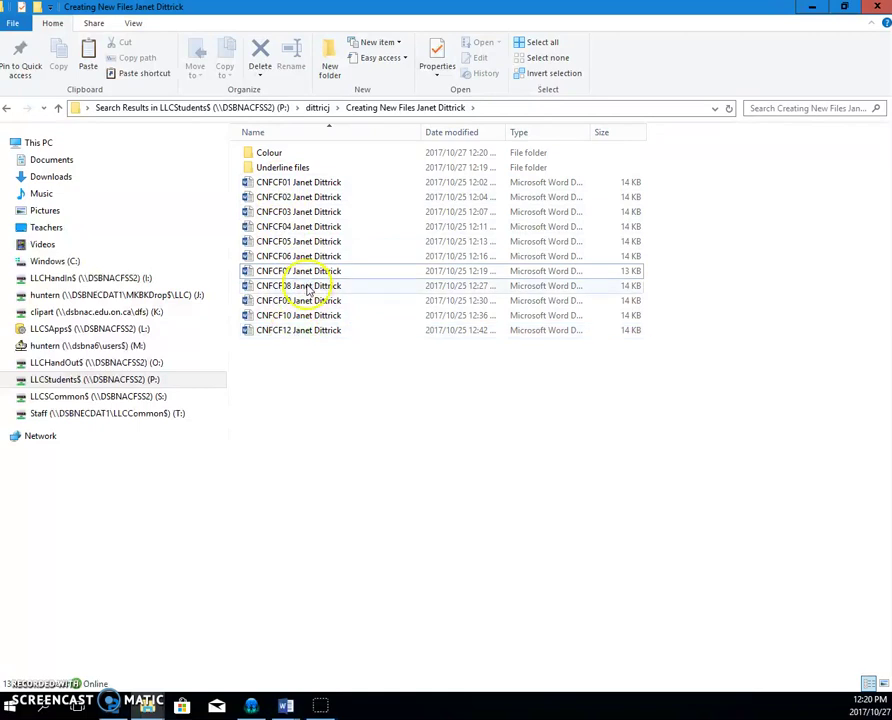
Create a new folder named 'character formatting'.
left_click(331, 70)
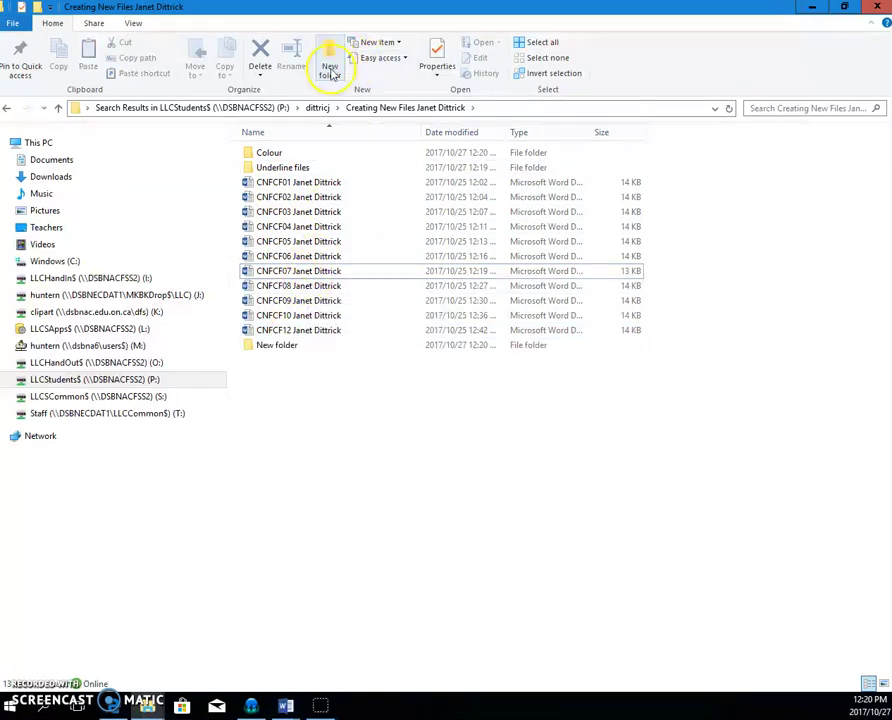
type("ch")
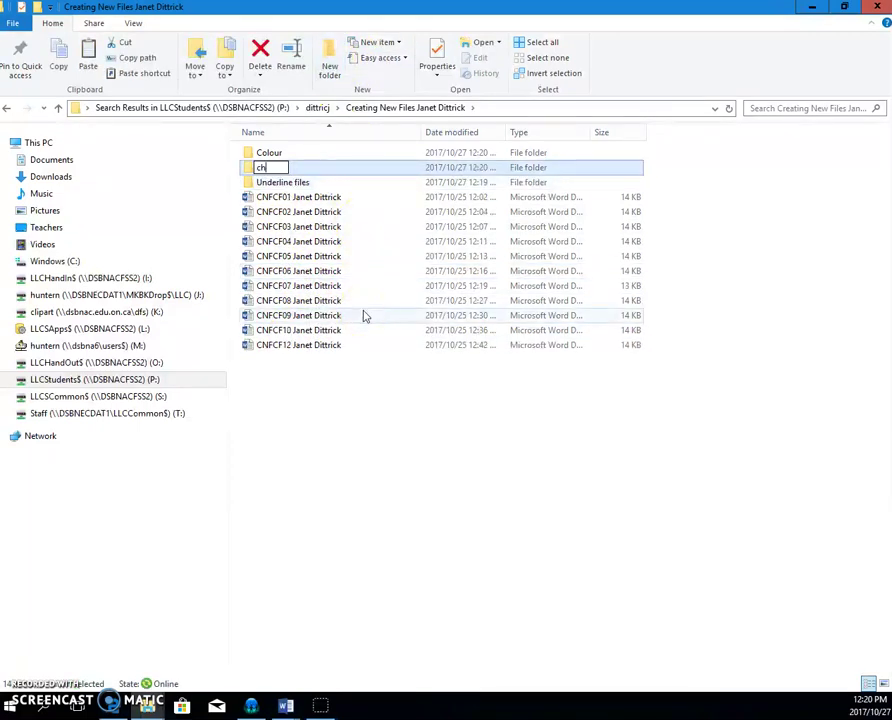
type("aracter formatting")
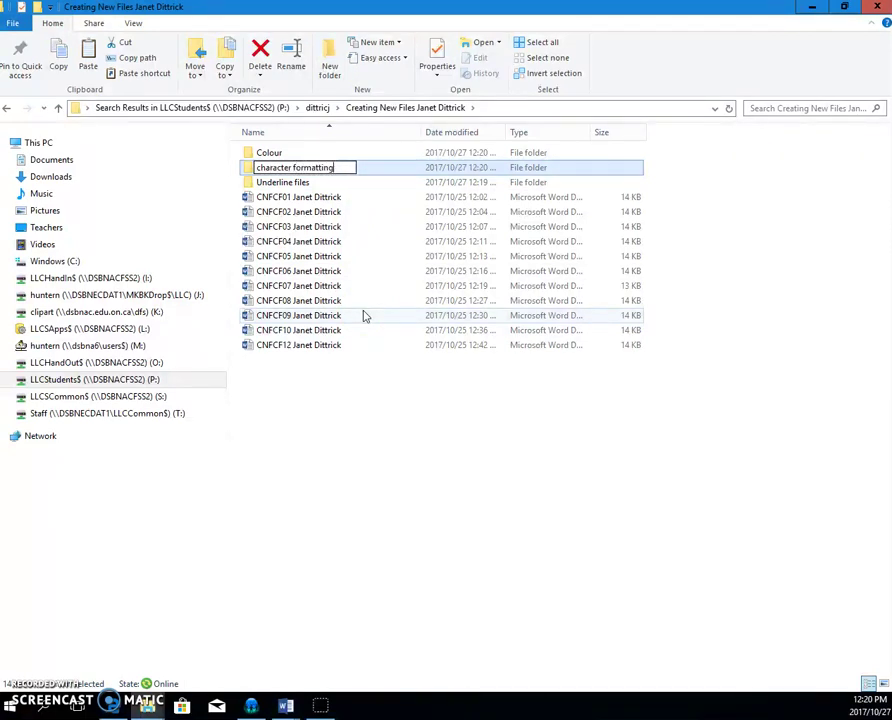
key("Return")
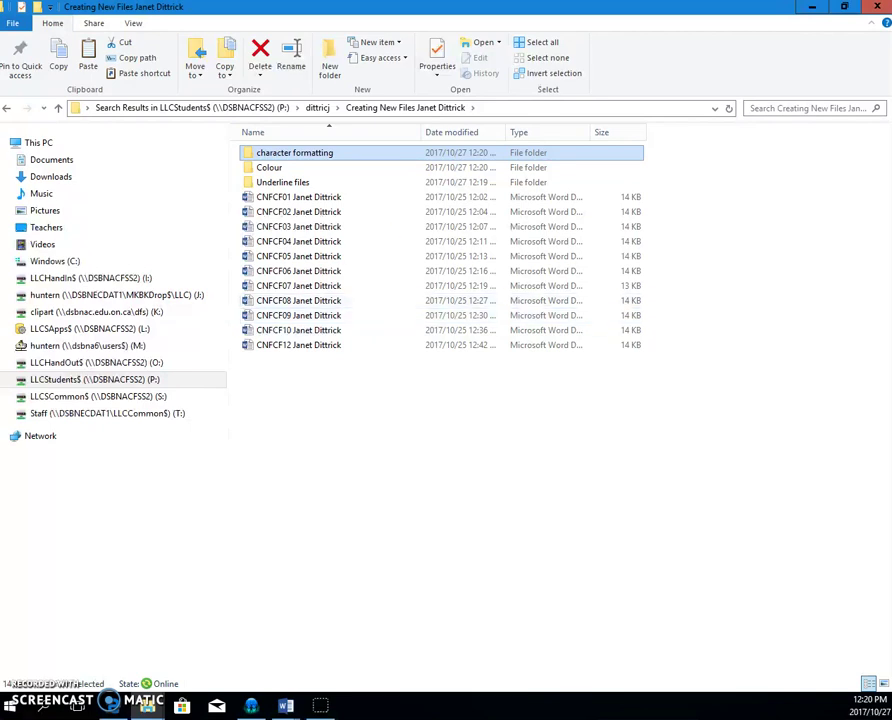
Move documents CNFCF01 through CNFCF12 into the character formatting folder.
left_click(299, 198)
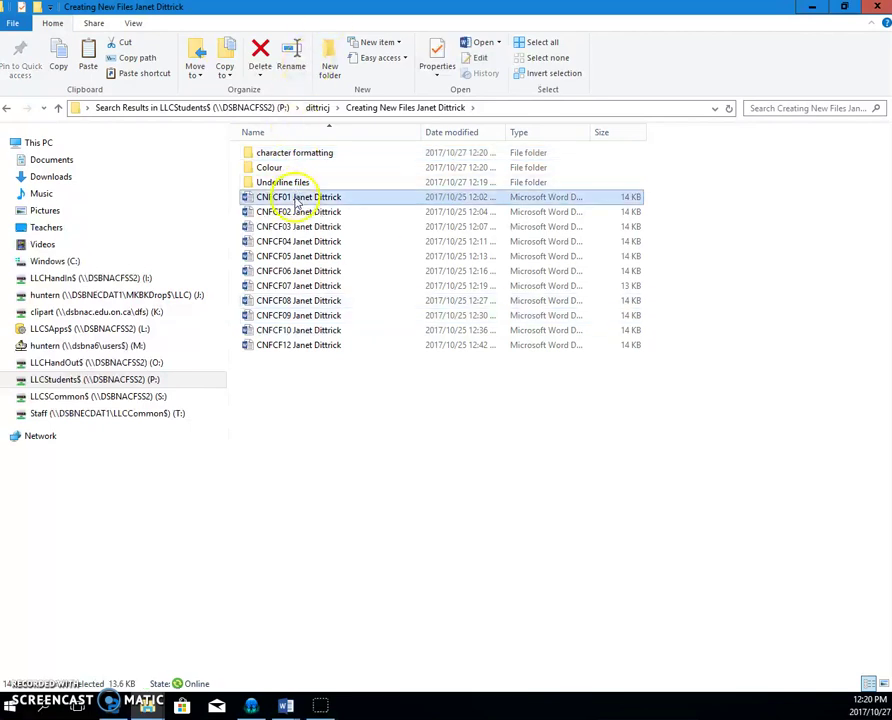
left_click(292, 345, "shift")
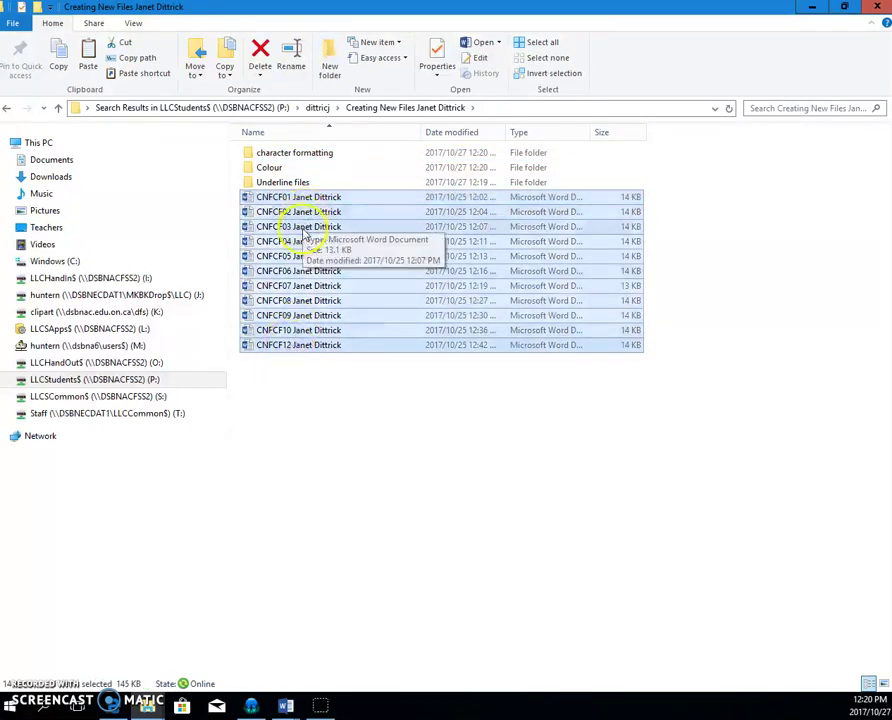
left_click_drag(310, 225, 307, 158)
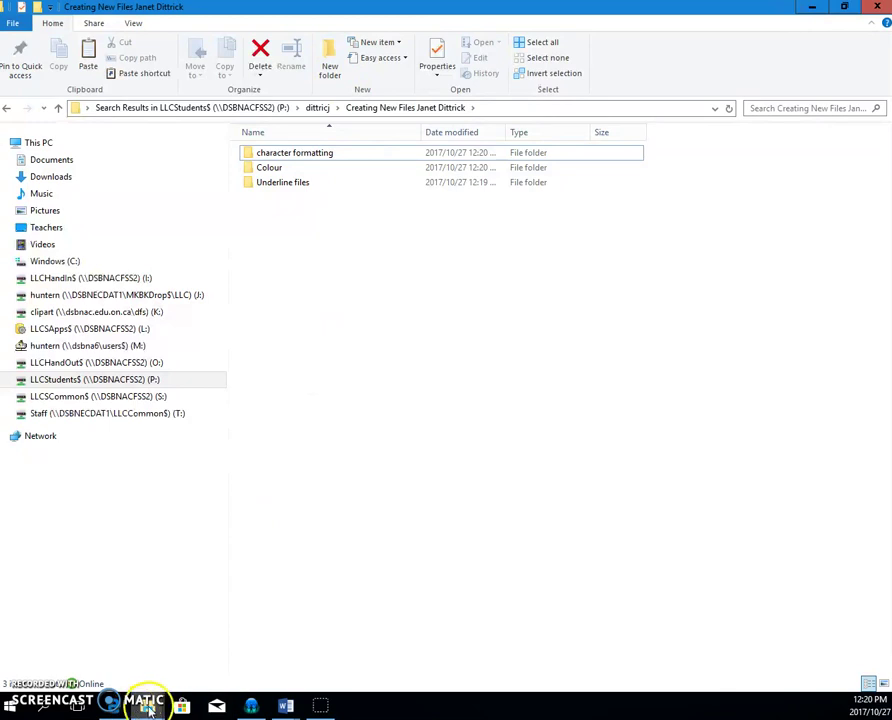
Switch to the Notes that go with video document and highlight steps 1 and 3.
left_click(289, 708)
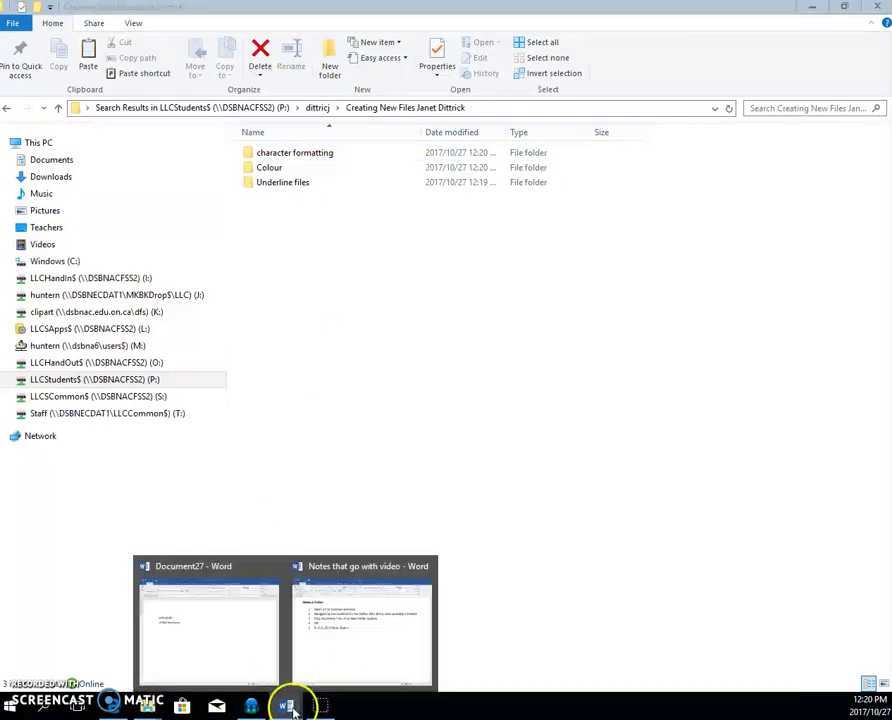
left_click(348, 654)
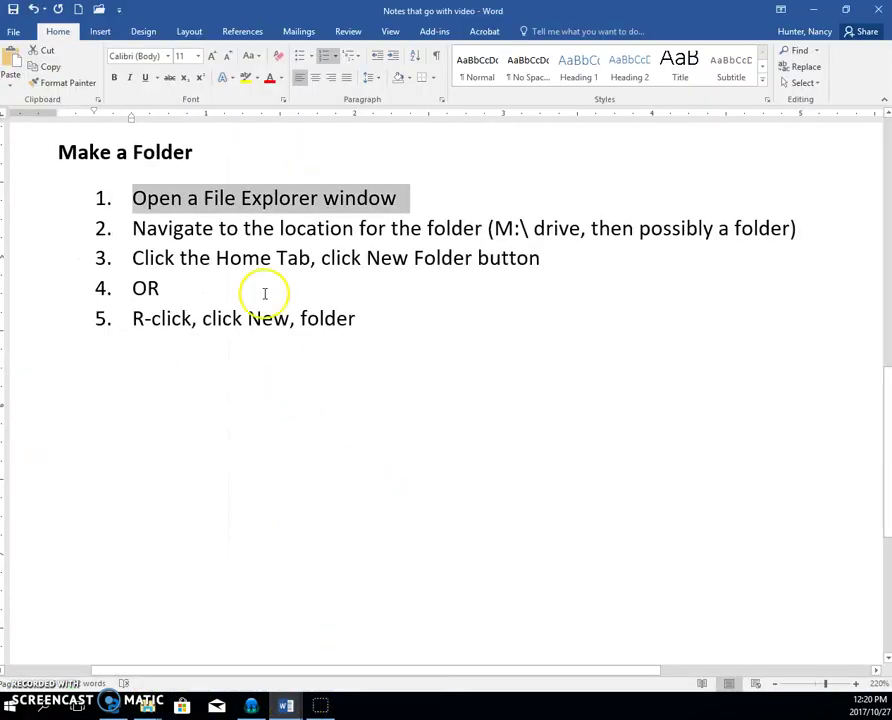
left_click(263, 228)
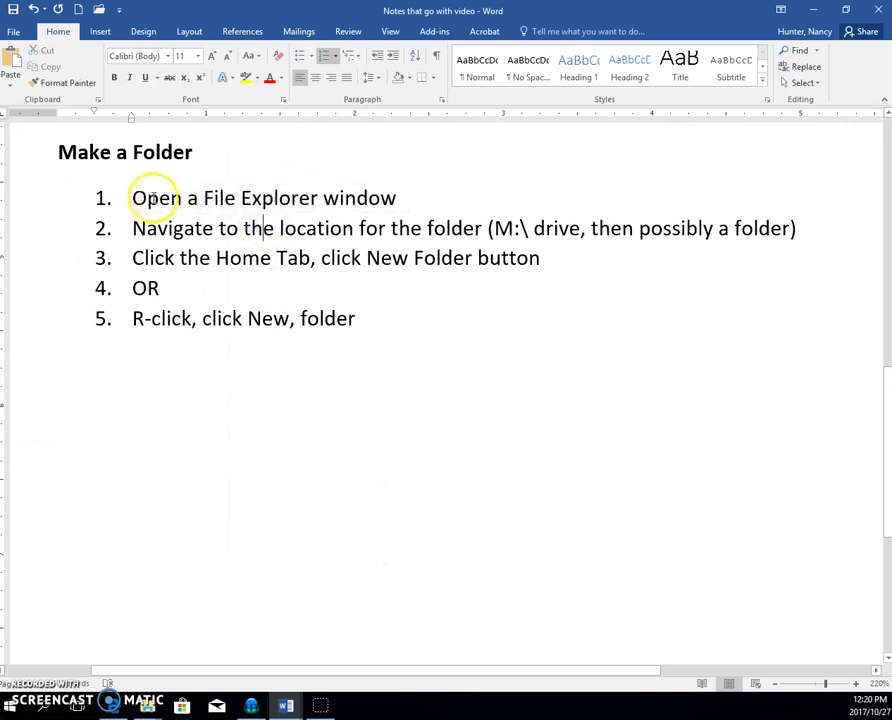
left_click_drag(150, 198, 356, 200)
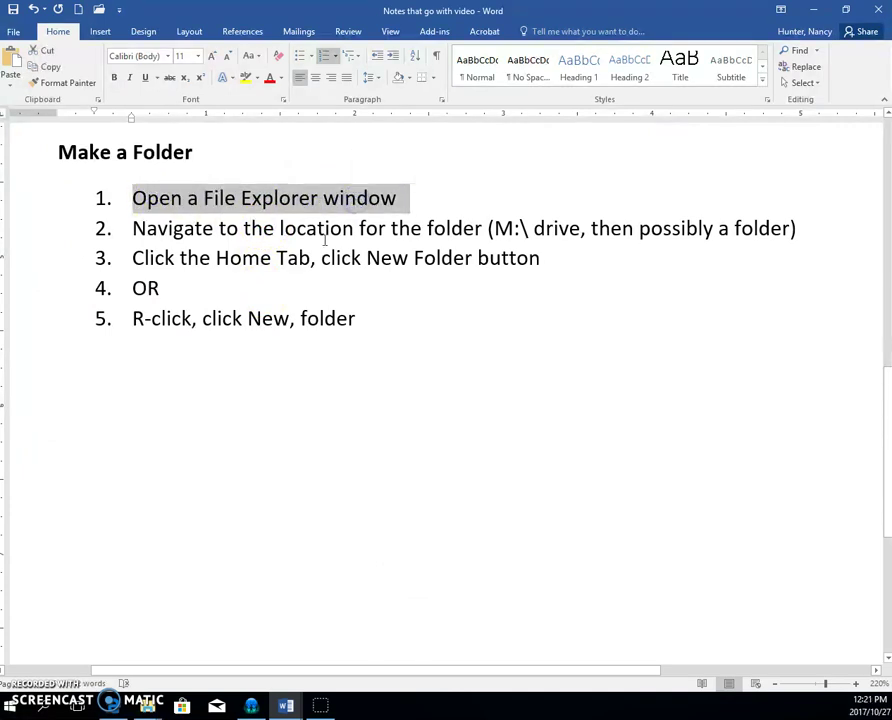
left_click_drag(222, 258, 476, 261)
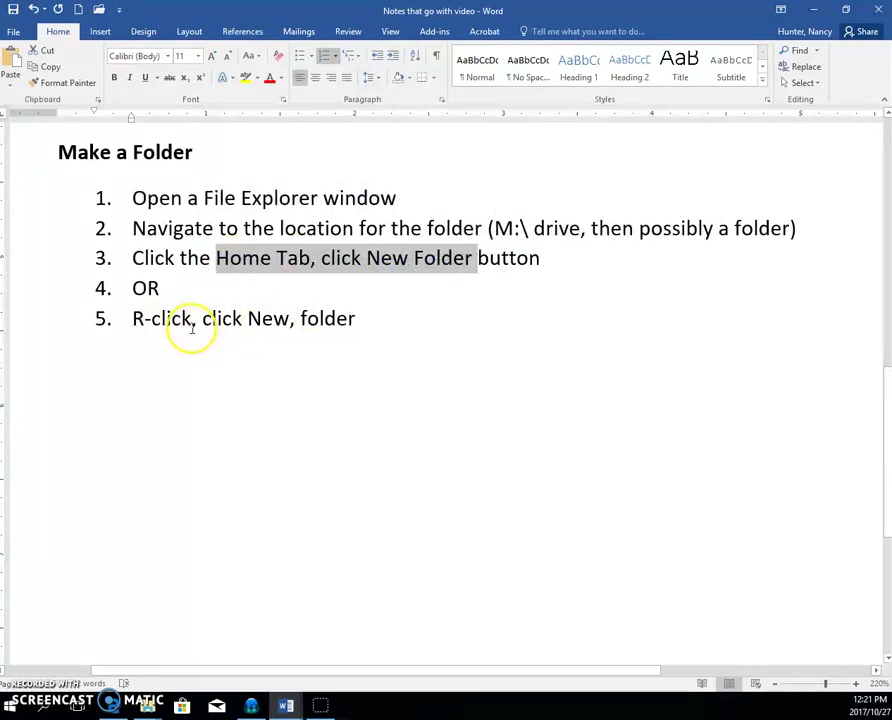